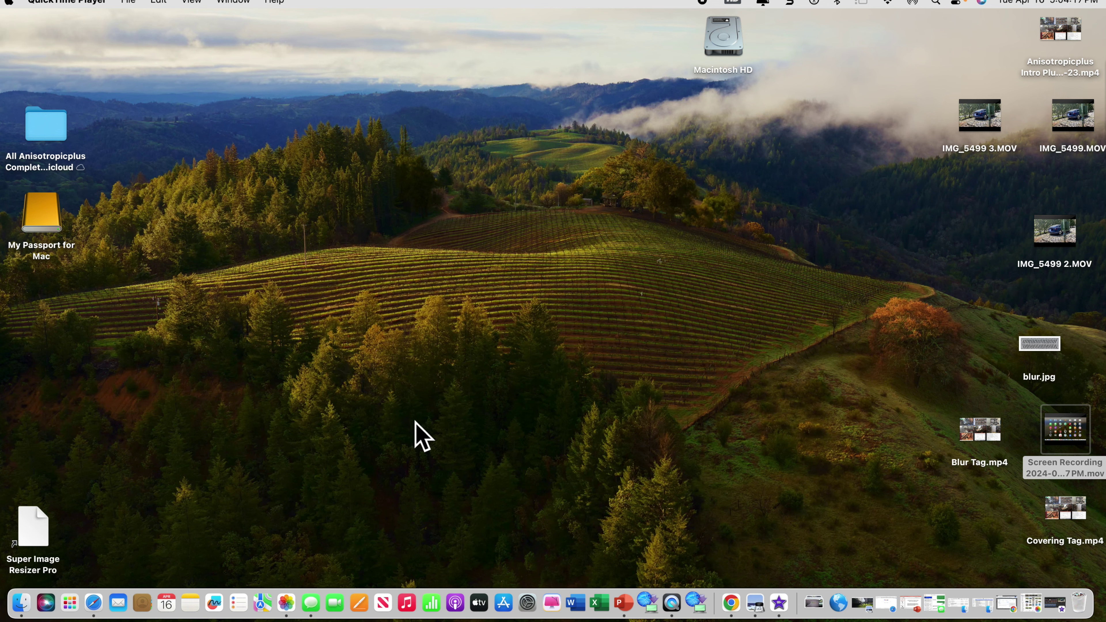
- Show Launchpad's grid of installed apps from the Dock
{"action": "left_click", "coordinate": [77, 603]}
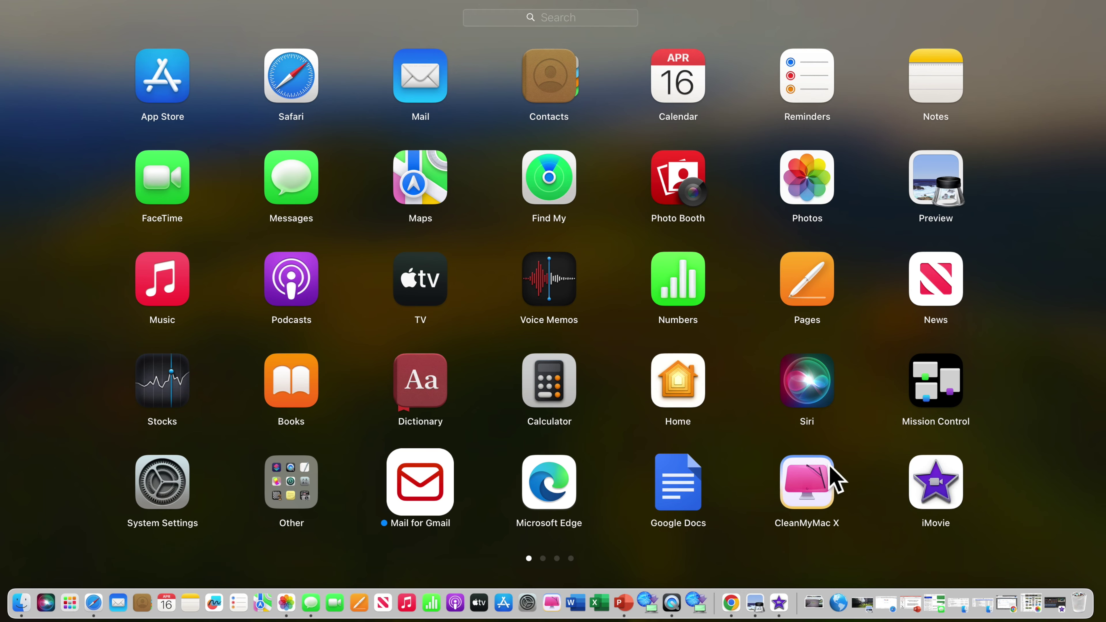
- Launch iMovie and go back to the Projects browser, keeping the project name My Movie 2
{"action": "left_click", "coordinate": [940, 487]}
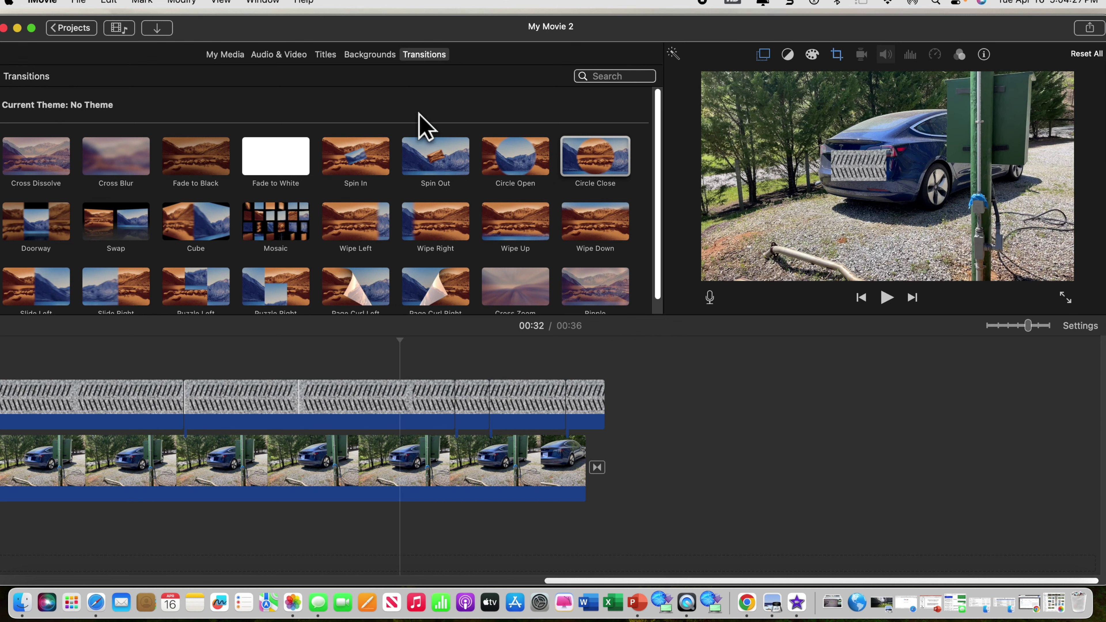
{"action": "left_click", "coordinate": [56, 28]}
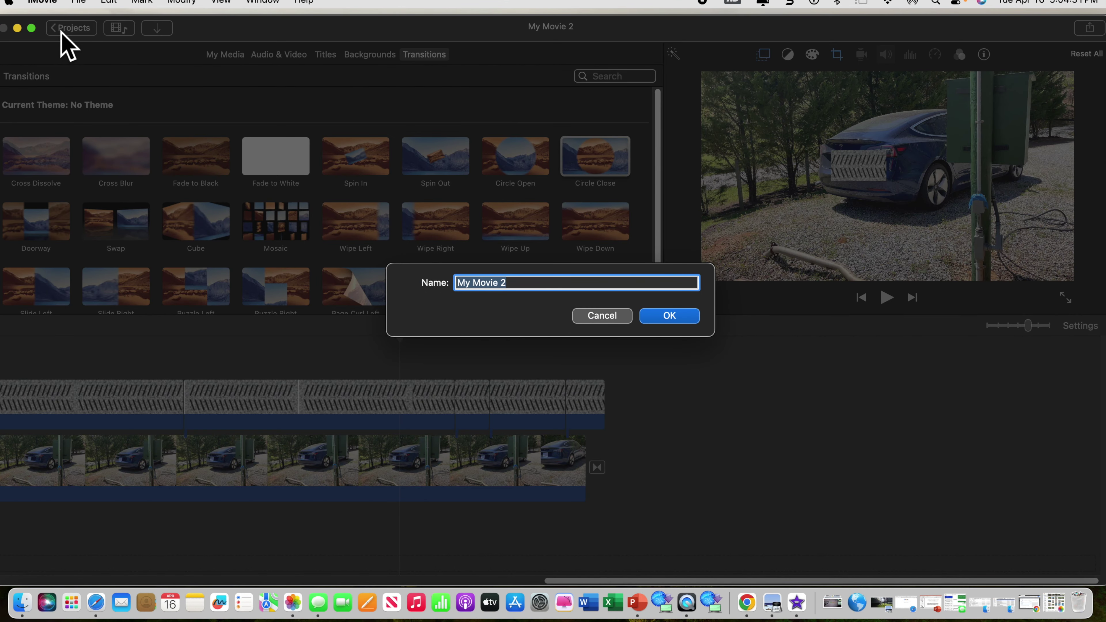
{"action": "left_click", "coordinate": [663, 320]}
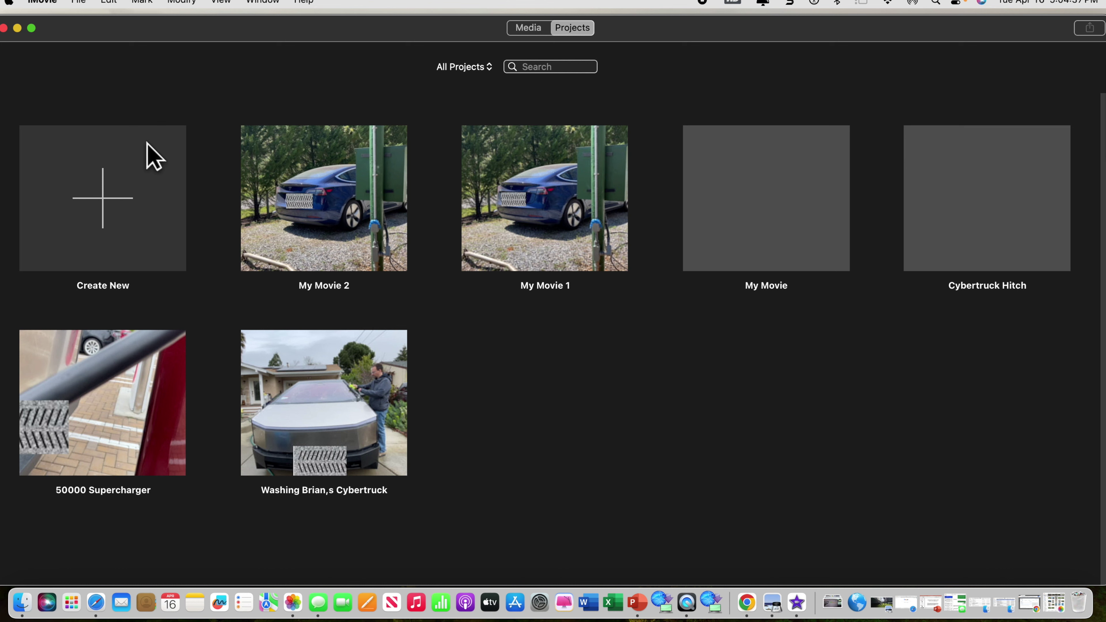
- Create a new movie project and shift the iMovie window to uncover the desktop icons
{"action": "left_click", "coordinate": [111, 207]}
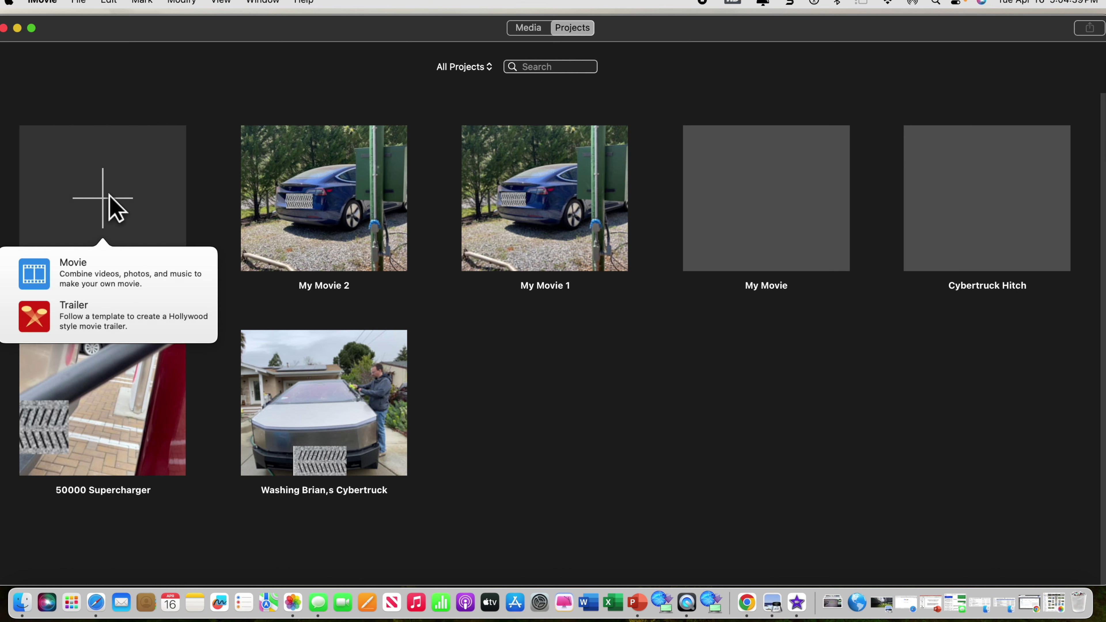
{"action": "left_click", "coordinate": [101, 278]}
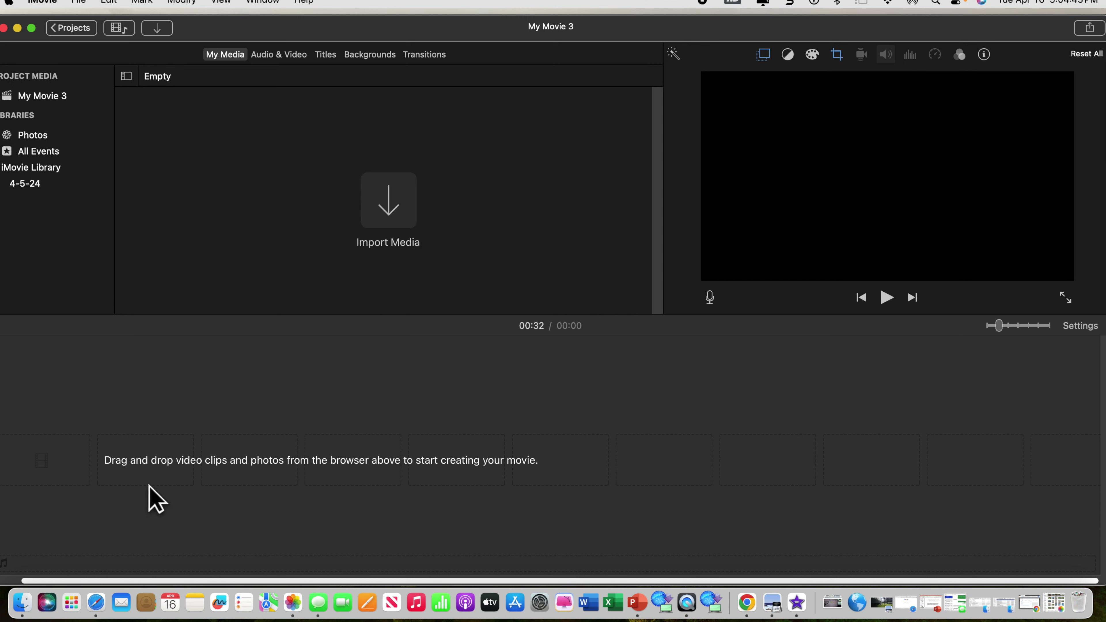
{"action": "left_click_drag", "start_coordinate": [344, 40], "coordinate": [375, 32]}
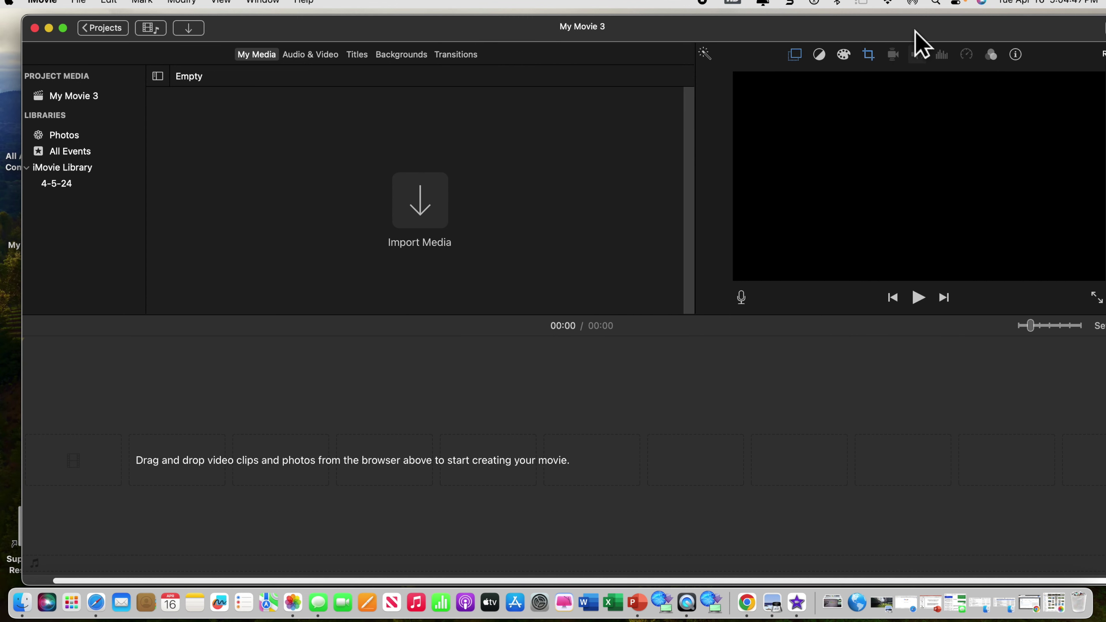
{"action": "left_click_drag", "start_coordinate": [914, 30], "coordinate": [794, 31]}
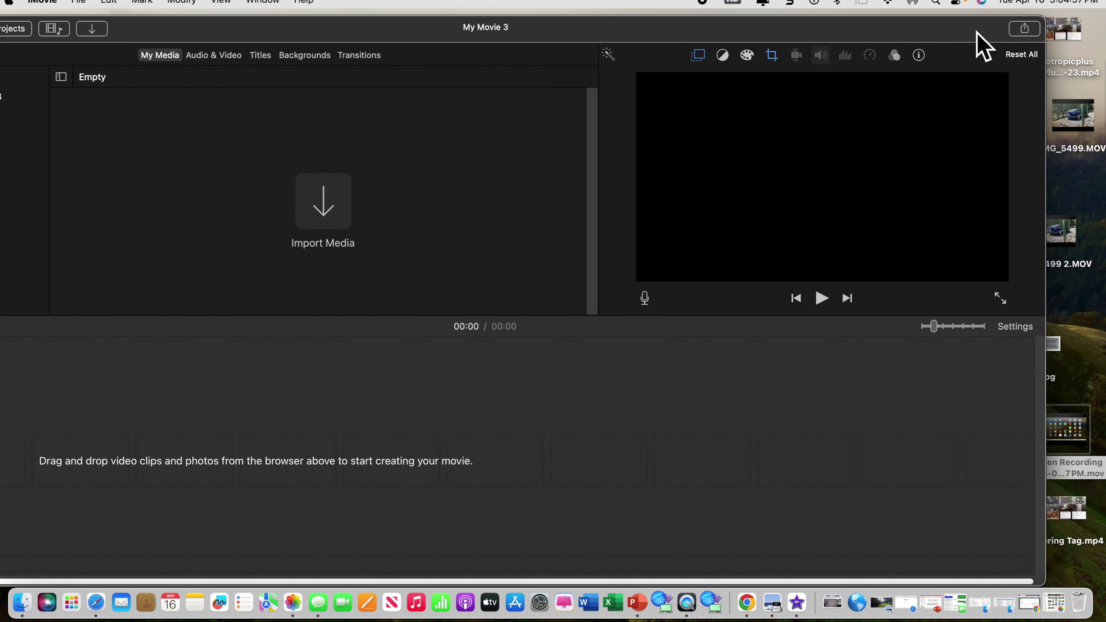
- Add the Anisotropicplus intro video from the desktop to the timeline
{"action": "left_click_drag", "start_coordinate": [974, 32], "coordinate": [961, 29]}
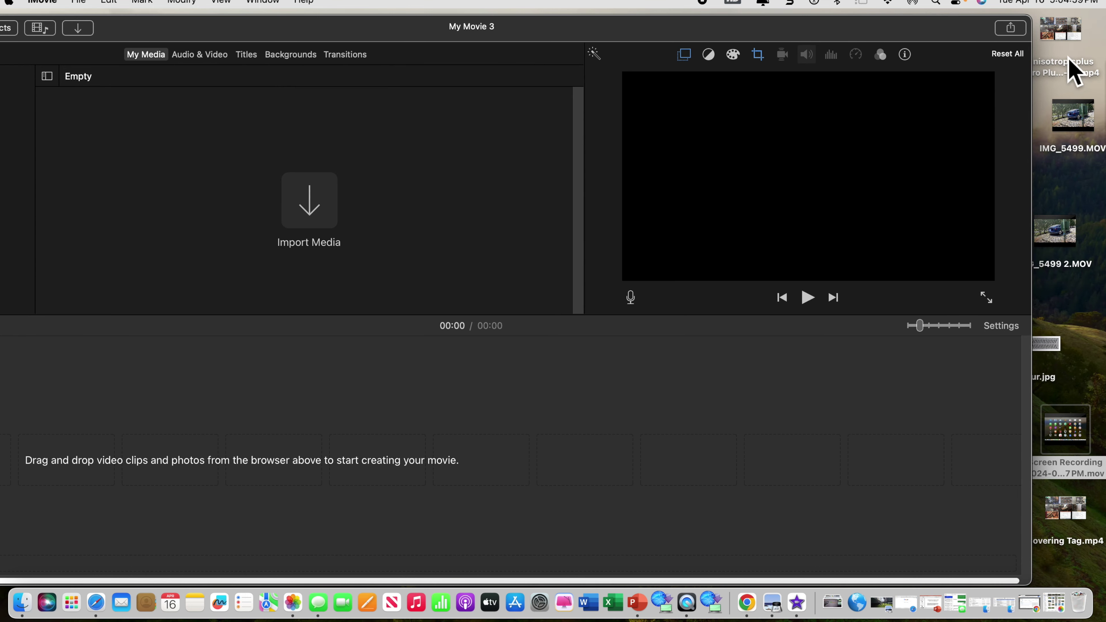
{"action": "mouse_move", "coordinate": [1078, 33]}
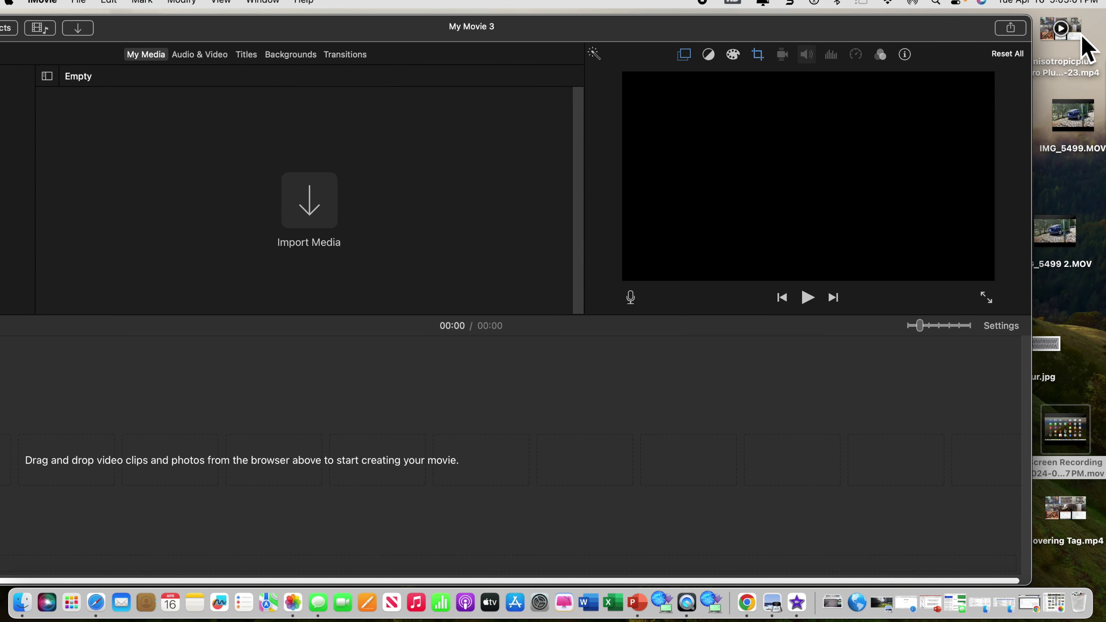
{"action": "left_click_drag", "start_coordinate": [1082, 46], "coordinate": [143, 481]}
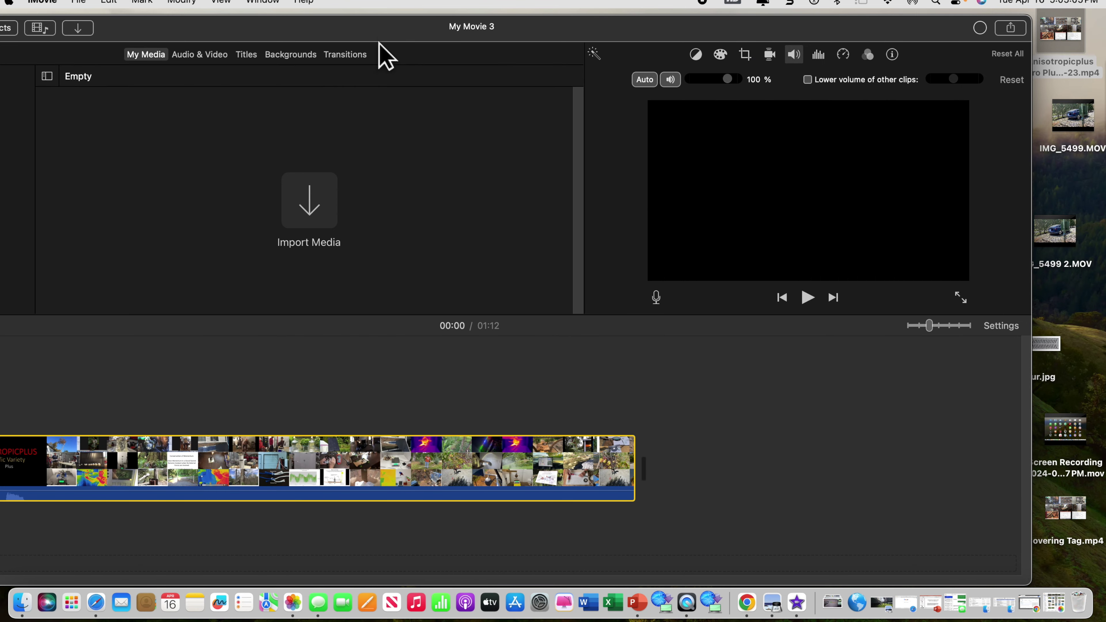
- Split the intro clip at 00:19 and delete the portion after the split
{"action": "left_click_drag", "start_coordinate": [375, 33], "coordinate": [540, 37]}
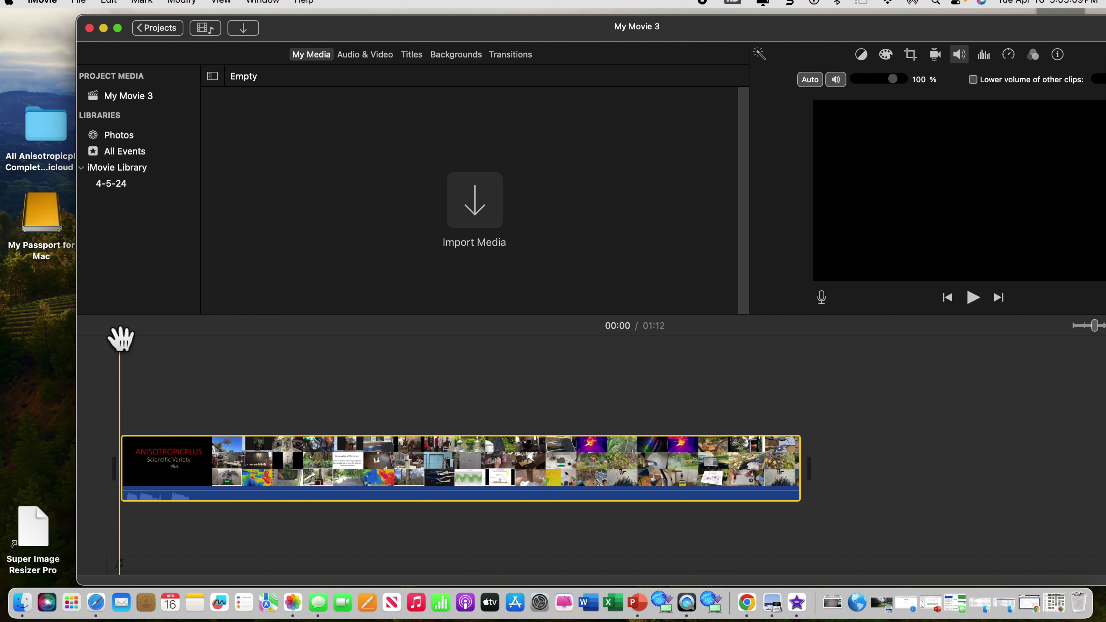
{"action": "left_click_drag", "start_coordinate": [121, 342], "coordinate": [303, 349]}
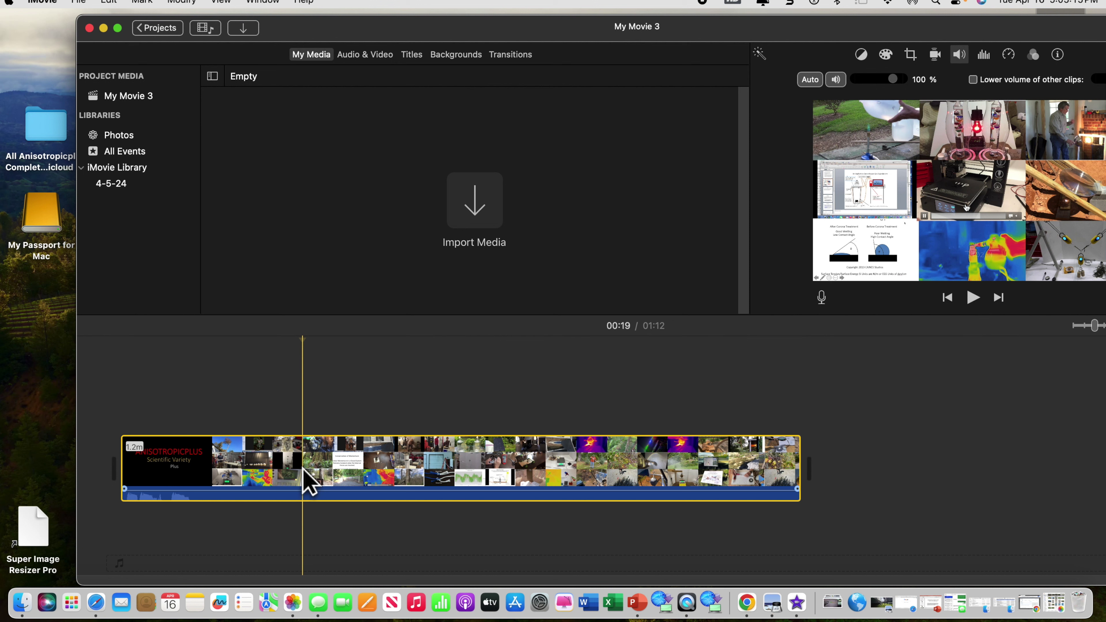
{"action": "right_click", "coordinate": [304, 470]}
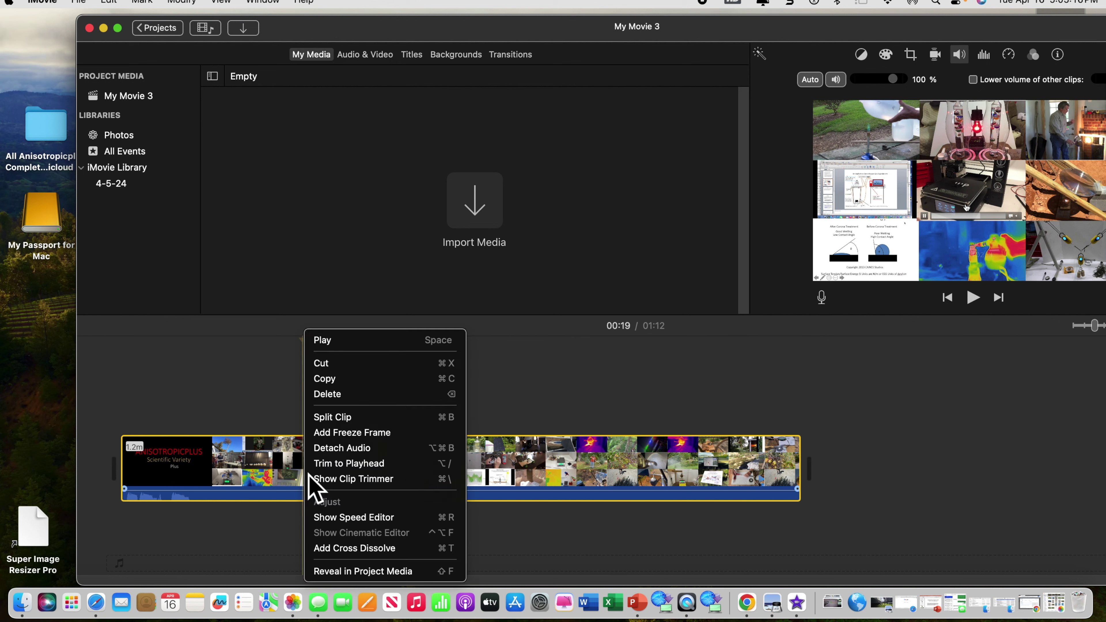
{"action": "left_click", "coordinate": [333, 418]}
{"action": "left_click", "coordinate": [435, 444]}
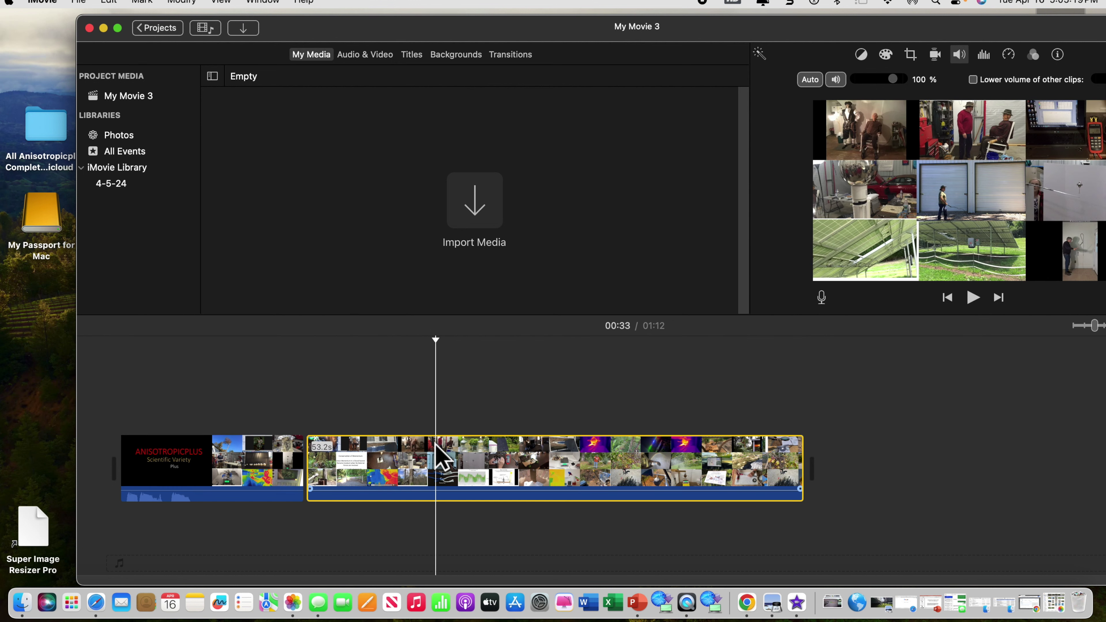
{"action": "right_click", "coordinate": [442, 451]}
{"action": "left_click", "coordinate": [477, 400]}
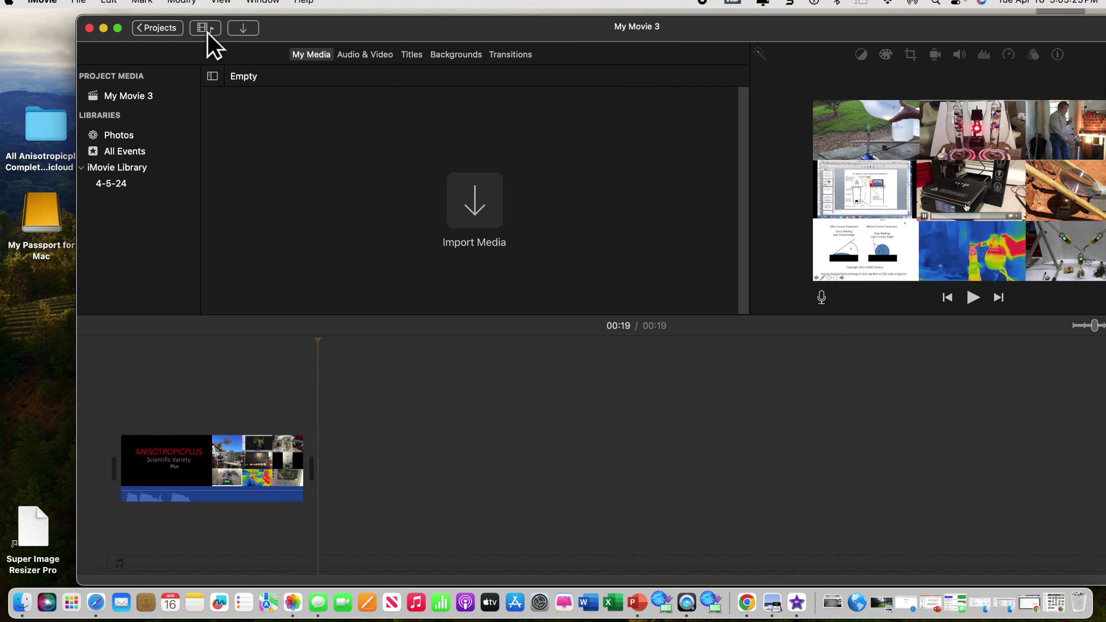
- Place a Doorway transition at the end of the 00:19 intro clip
{"action": "left_click", "coordinate": [516, 55]}
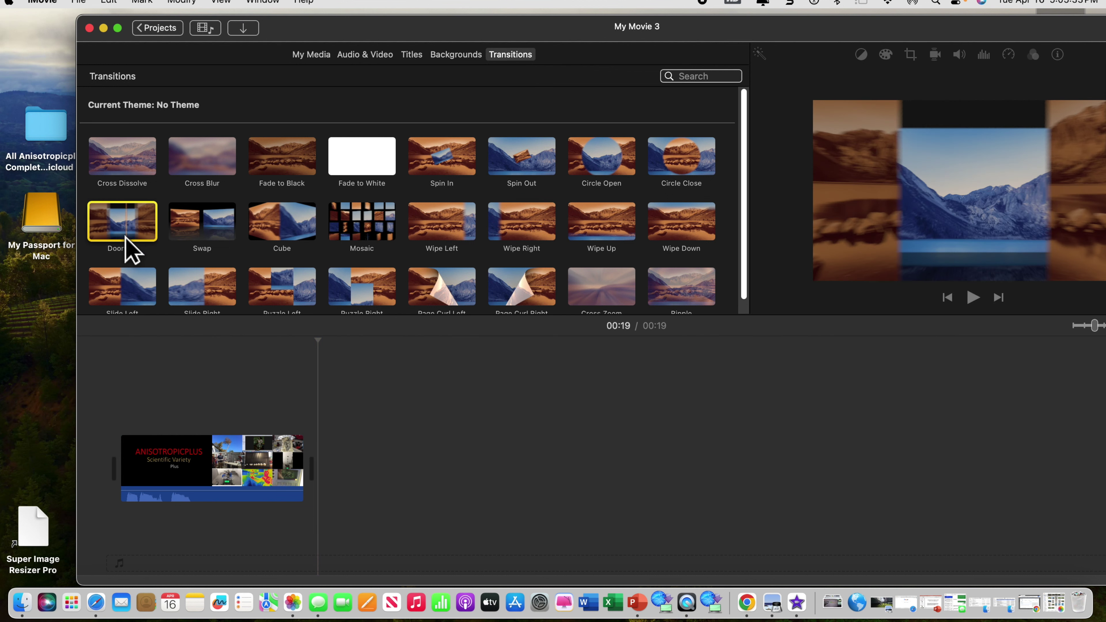
{"action": "left_click_drag", "start_coordinate": [135, 239], "coordinate": [329, 469]}
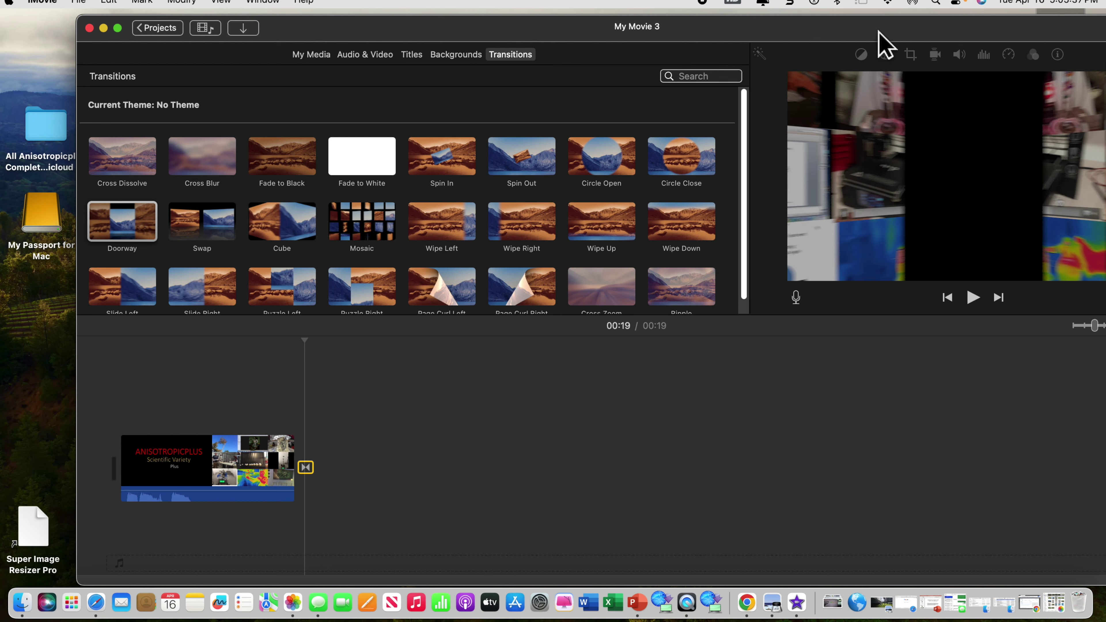
{"action": "left_click_drag", "start_coordinate": [862, 33], "coordinate": [674, 27]}
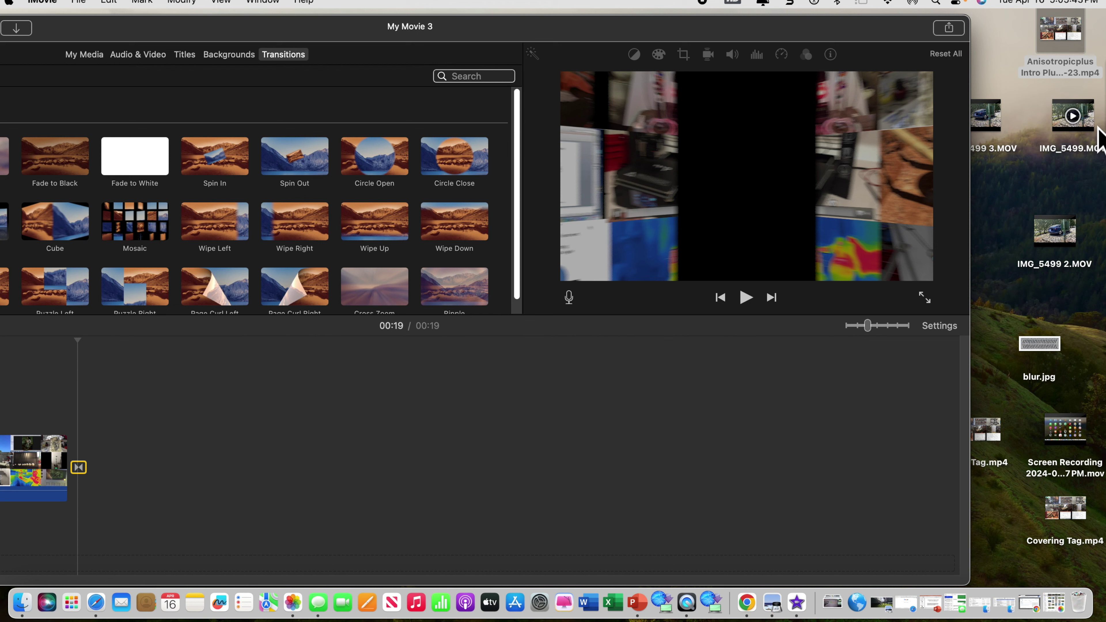
- Append IMG_5499.MOV after the intro and zoom the timeline in to widen thumbnails
{"action": "left_click_drag", "start_coordinate": [1093, 126], "coordinate": [85, 467]}
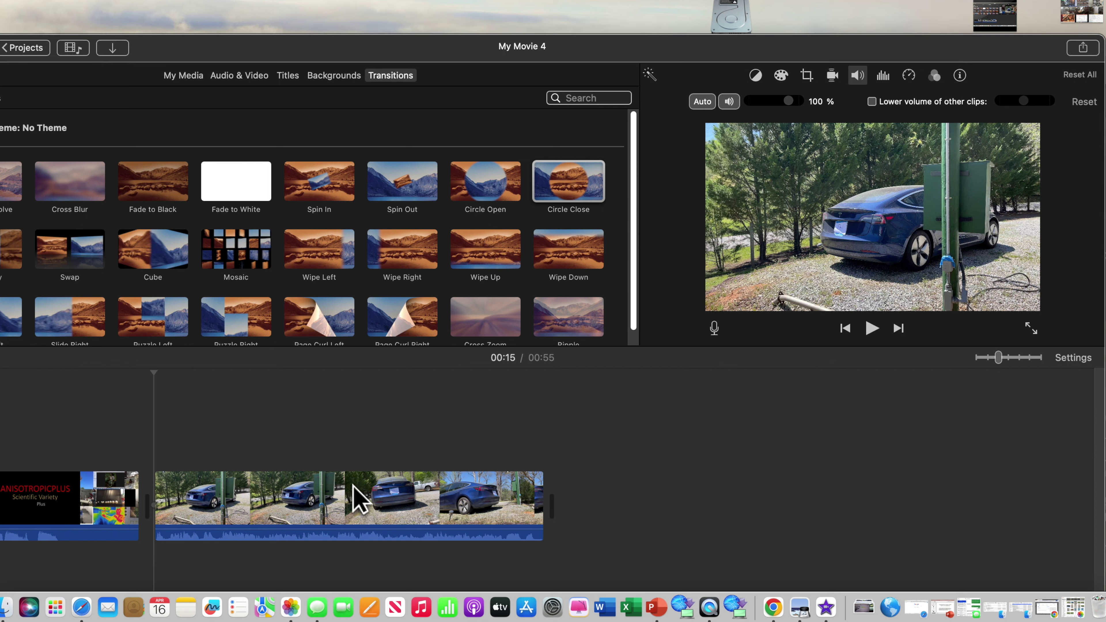
{"action": "left_click", "coordinate": [353, 501]}
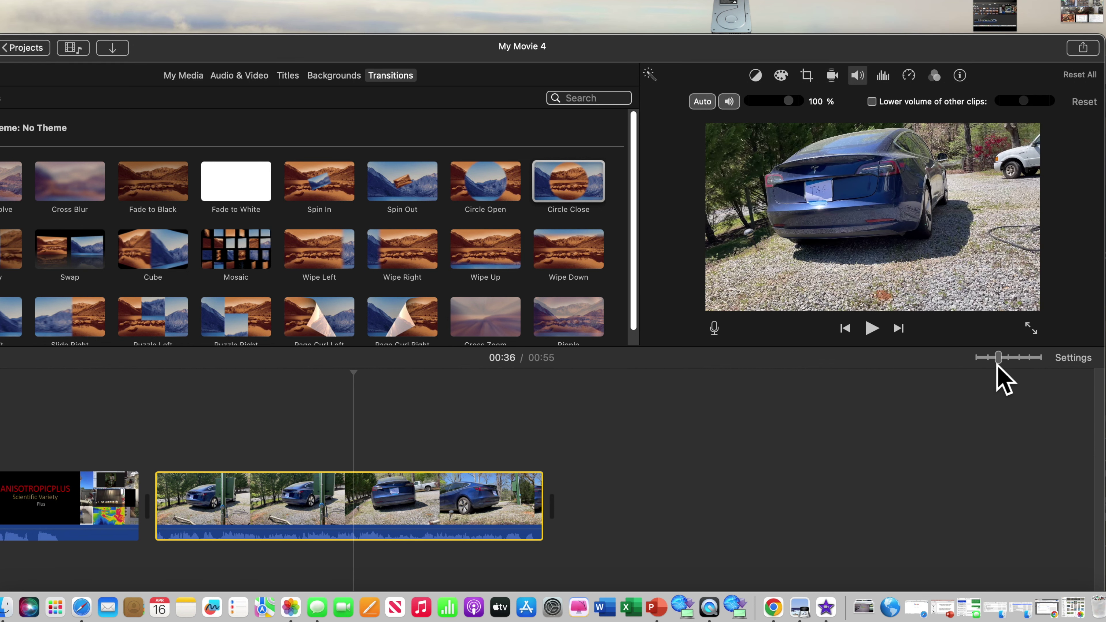
{"action": "left_click_drag", "start_coordinate": [997, 358], "coordinate": [1008, 358]}
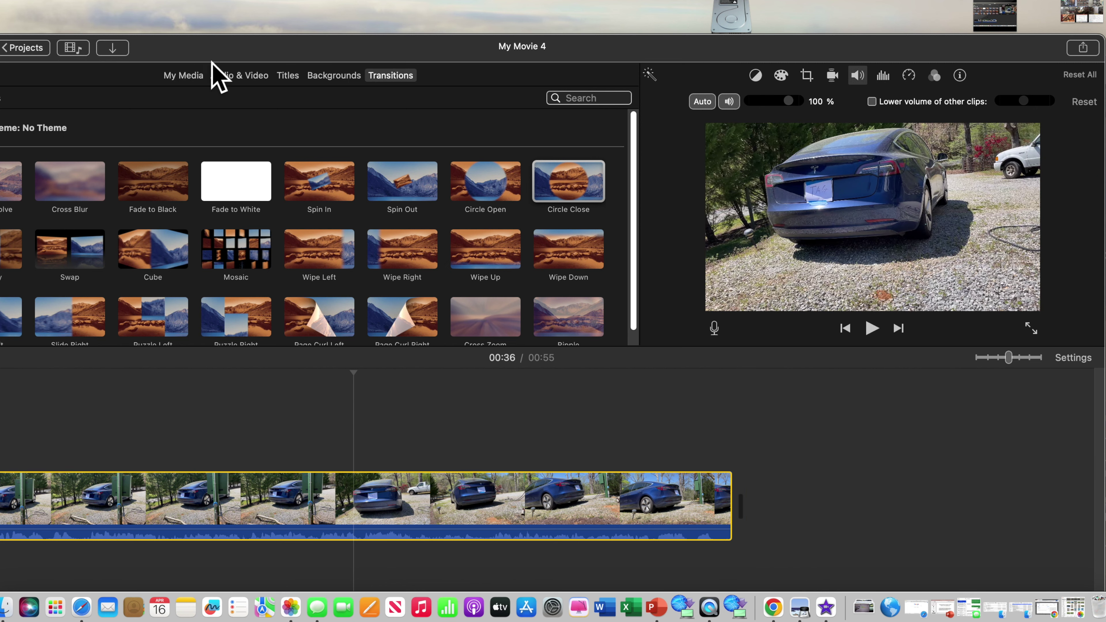
- Move the iMovie window aside and select blur.jpg on the desktop
{"action": "left_click_drag", "start_coordinate": [213, 56], "coordinate": [294, 56]}
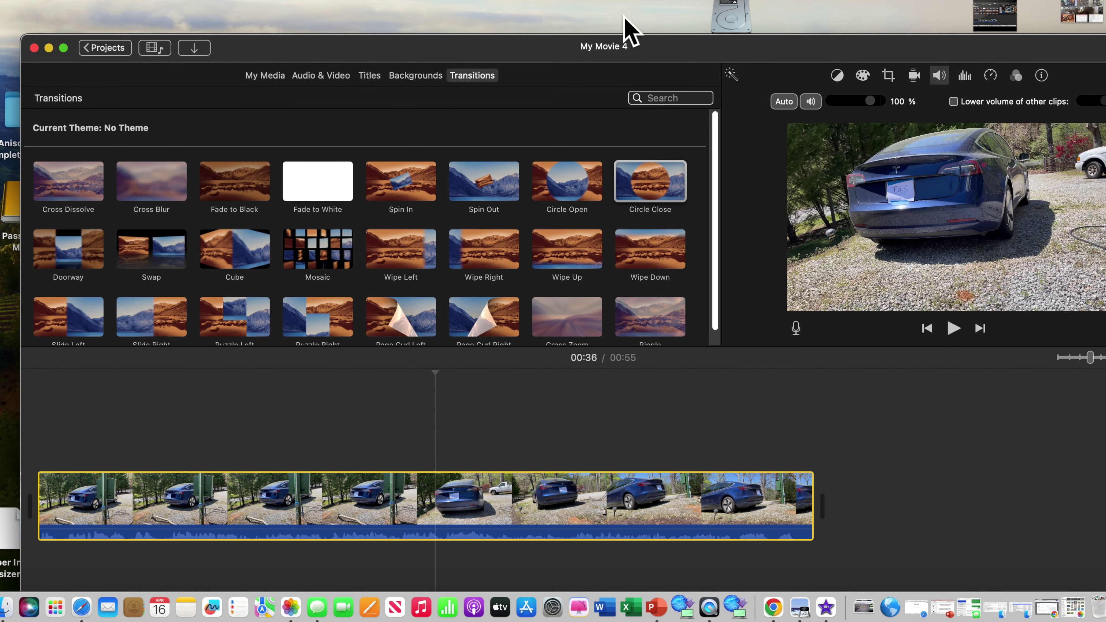
{"action": "left_click_drag", "start_coordinate": [527, 55], "coordinate": [517, 13]}
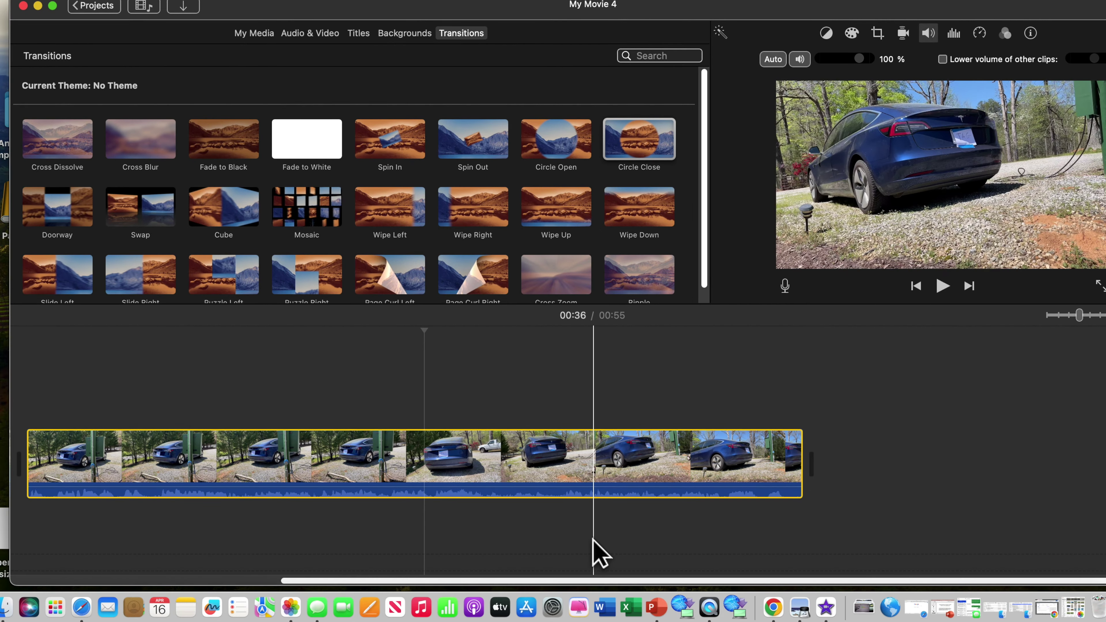
{"action": "left_click_drag", "start_coordinate": [598, 584], "coordinate": [410, 591]}
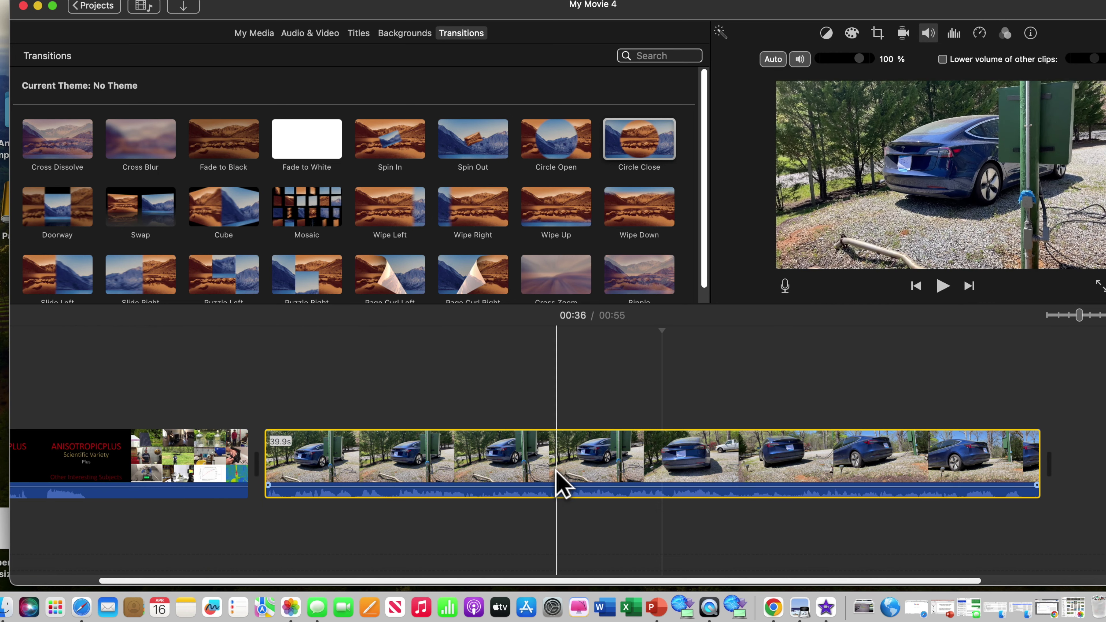
{"action": "left_click_drag", "start_coordinate": [955, 4], "coordinate": [769, 8]}
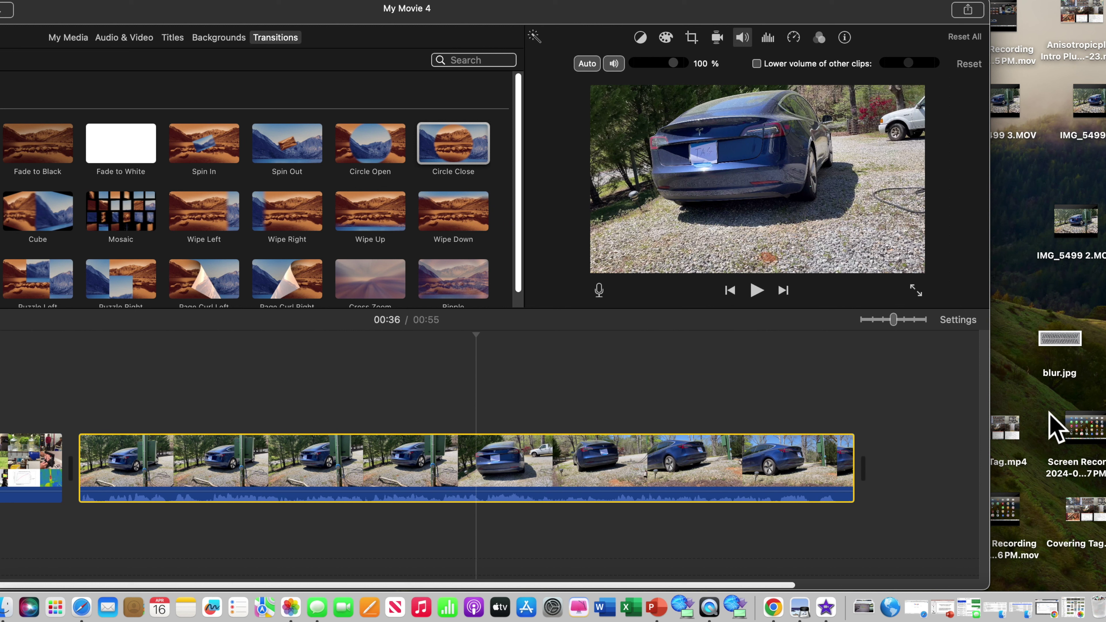
{"action": "left_click", "coordinate": [1078, 348]}
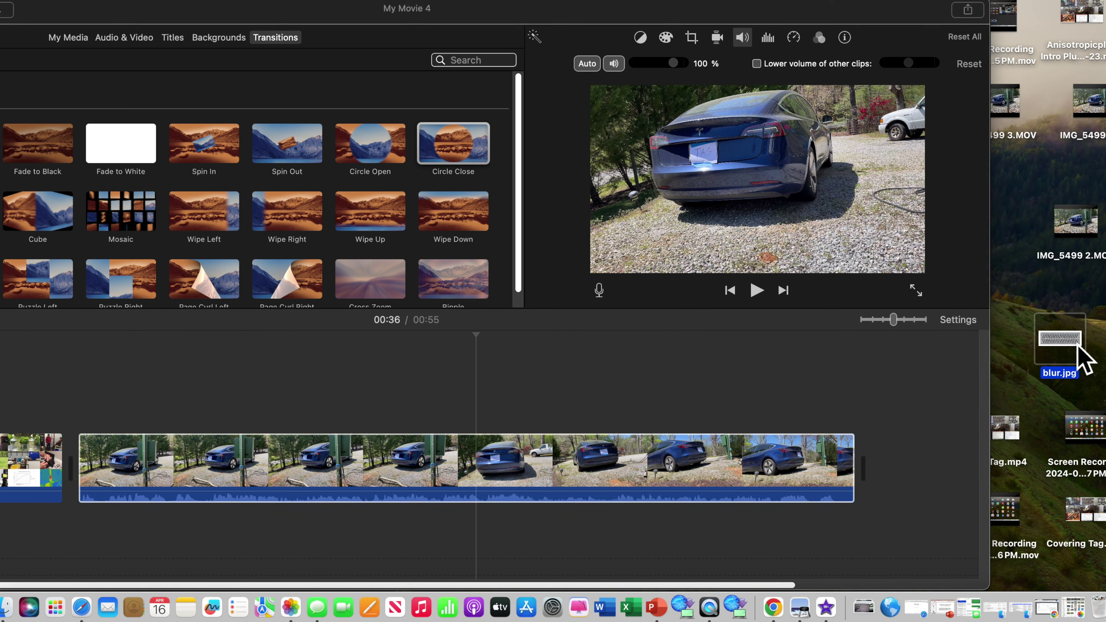
{"action": "left_click_drag", "start_coordinate": [1078, 347], "coordinate": [86, 409]}
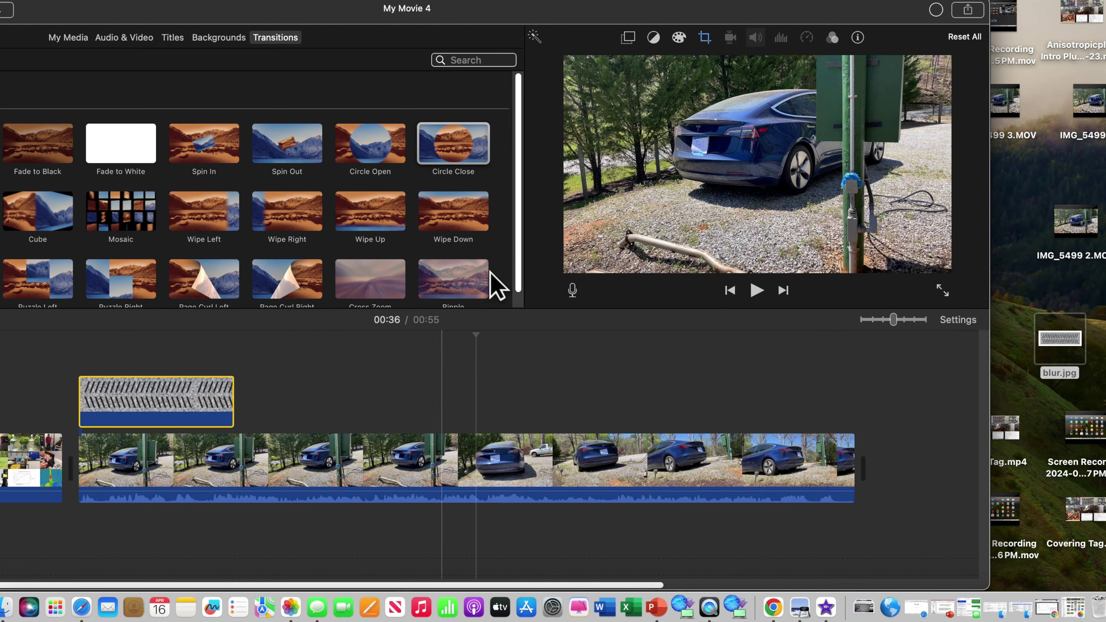
- Make the blur image a Picture in Picture overlay with 0-second dissolve over the car's rear
{"action": "left_click", "coordinate": [628, 38]}
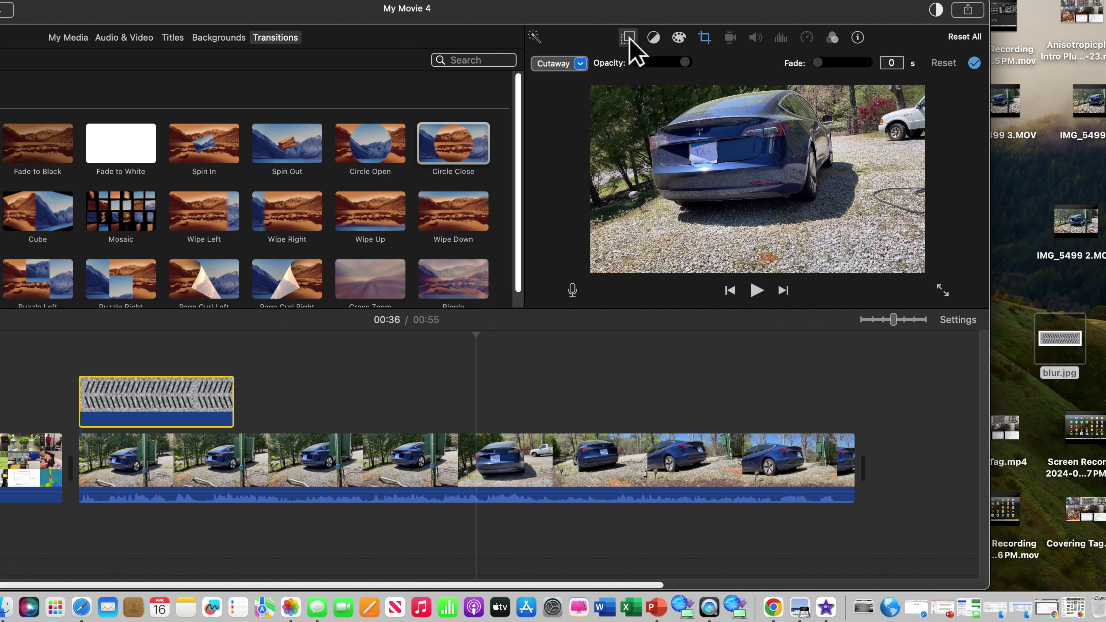
{"action": "left_click", "coordinate": [580, 64]}
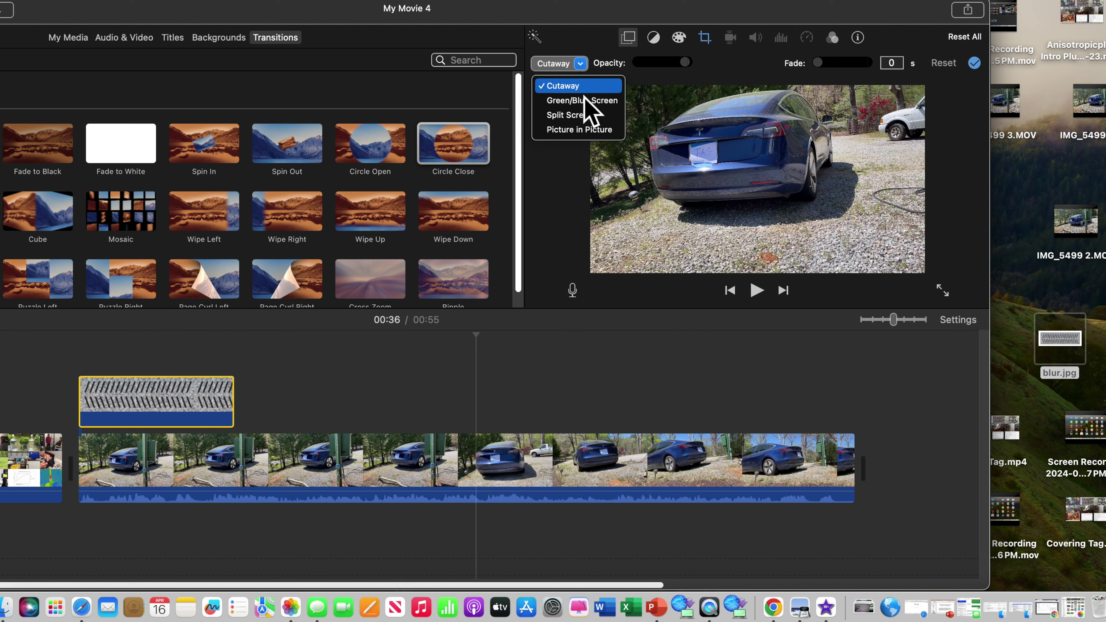
{"action": "left_click", "coordinate": [580, 130]}
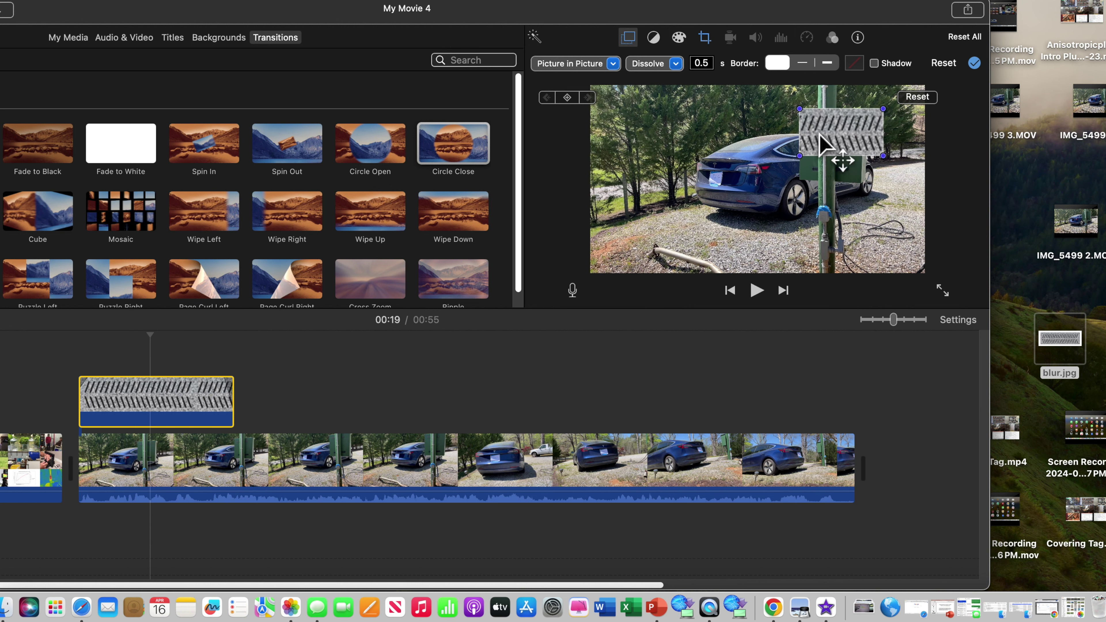
{"action": "left_click", "coordinate": [716, 72]}
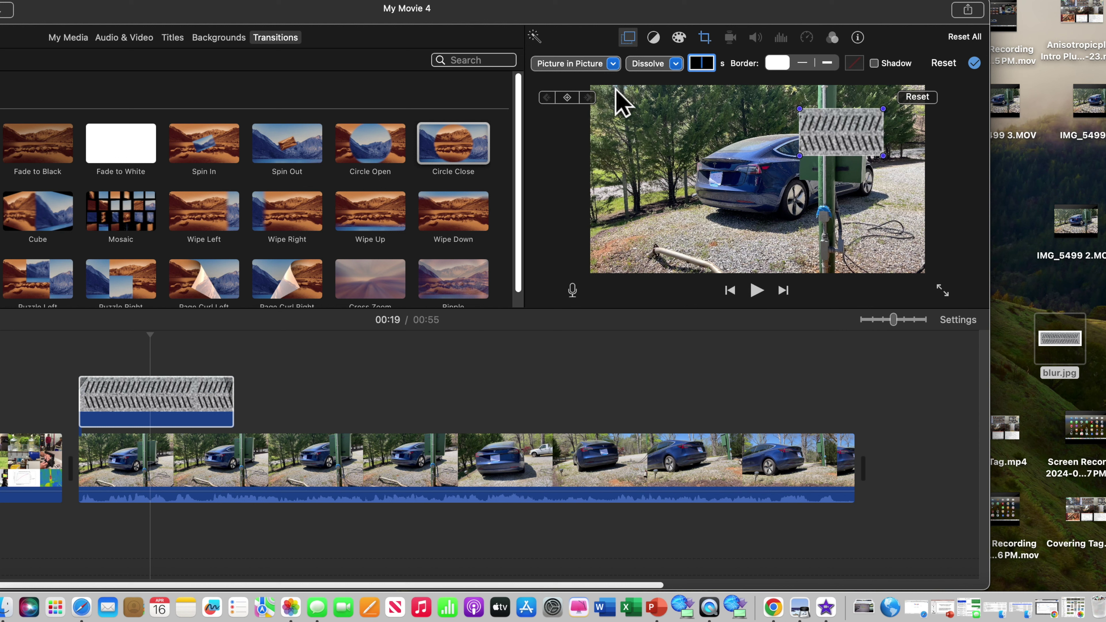
{"action": "left_click_drag", "start_coordinate": [853, 139], "coordinate": [733, 179]}
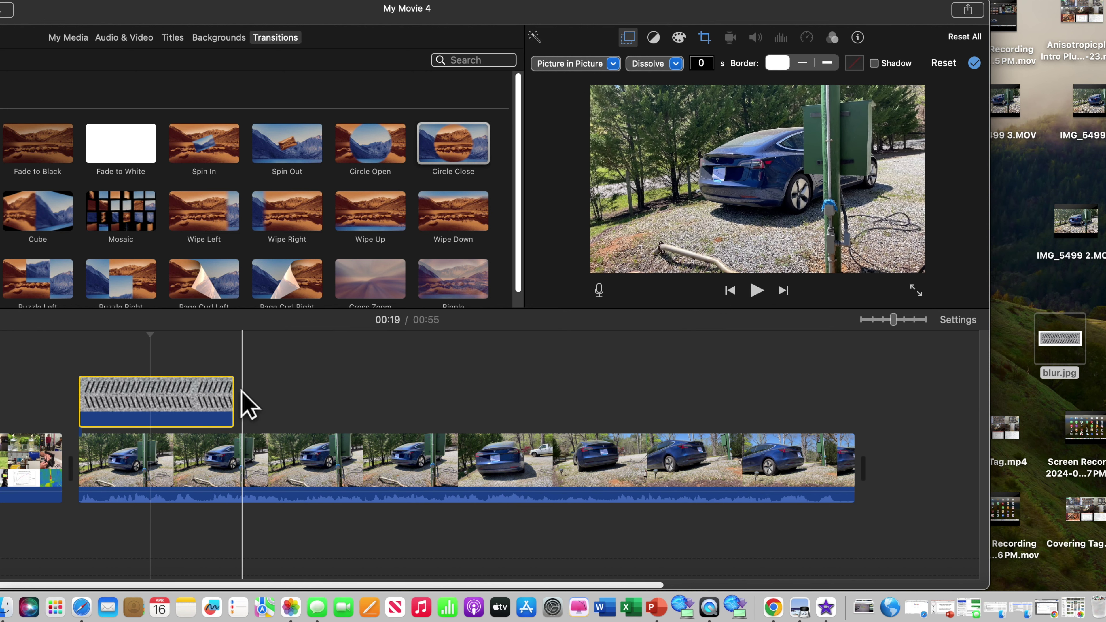
- Align the blur patch over the license plate between 00:15 and 00:17, trimming the overlay to 3.1 seconds
{"action": "left_click_drag", "start_coordinate": [148, 331], "coordinate": [79, 350]}
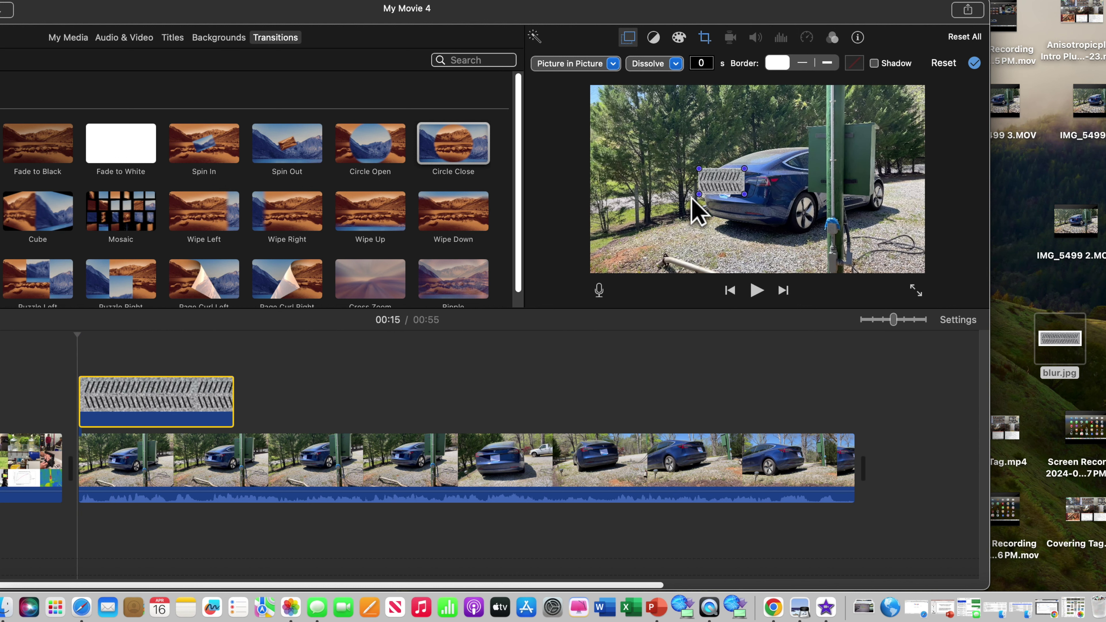
{"action": "left_click_drag", "start_coordinate": [709, 182], "coordinate": [712, 184]}
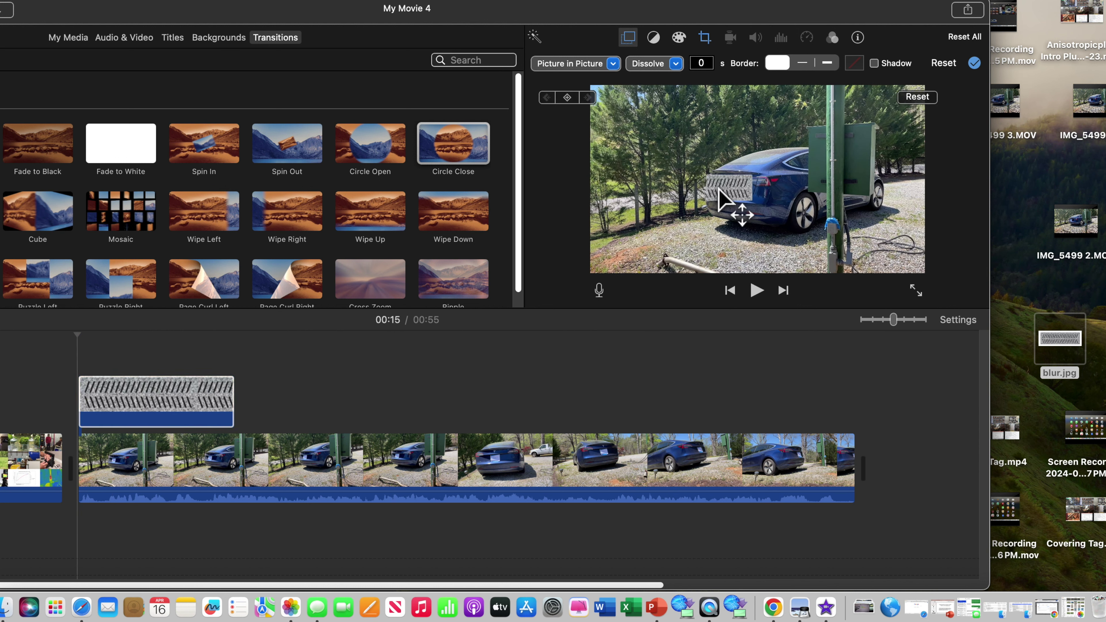
{"action": "left_click_drag", "start_coordinate": [77, 333], "coordinate": [137, 368]}
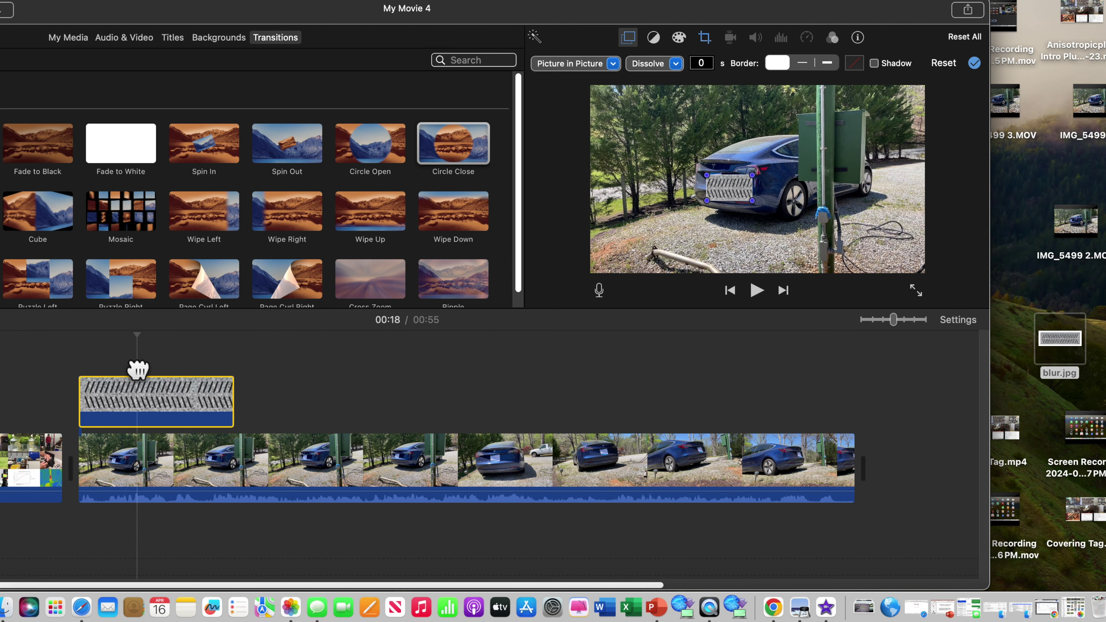
{"action": "left_click_drag", "start_coordinate": [231, 403], "coordinate": [136, 410]}
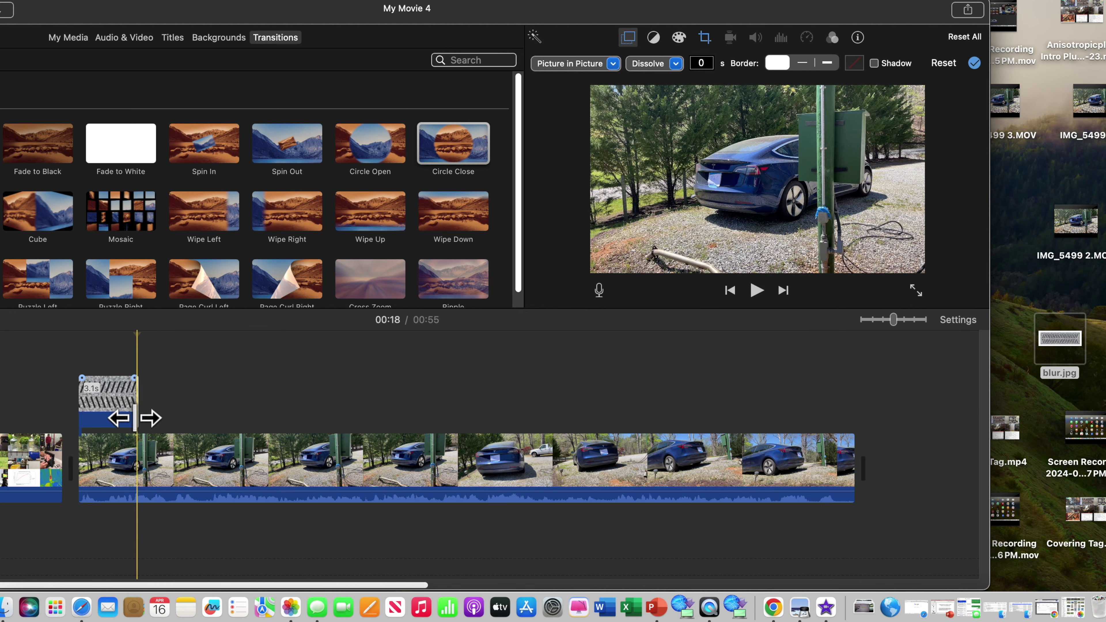
- Copy the blur overlay, paste a second copy right after it, and select the pasted clip
{"action": "left_click", "coordinate": [108, 396]}
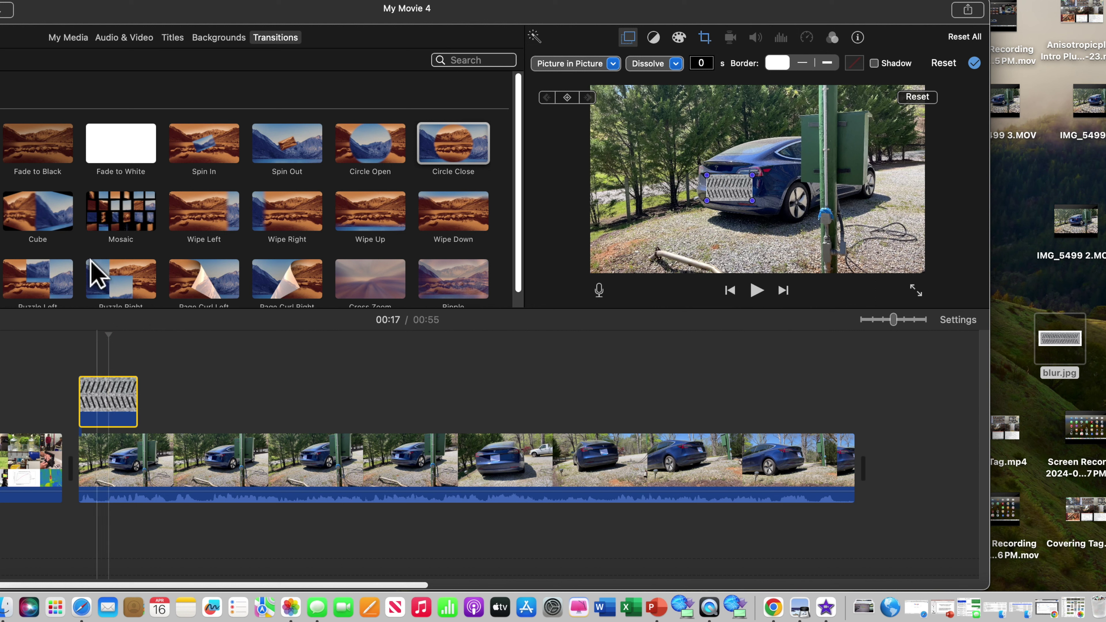
{"action": "left_click", "coordinate": [93, 1]}
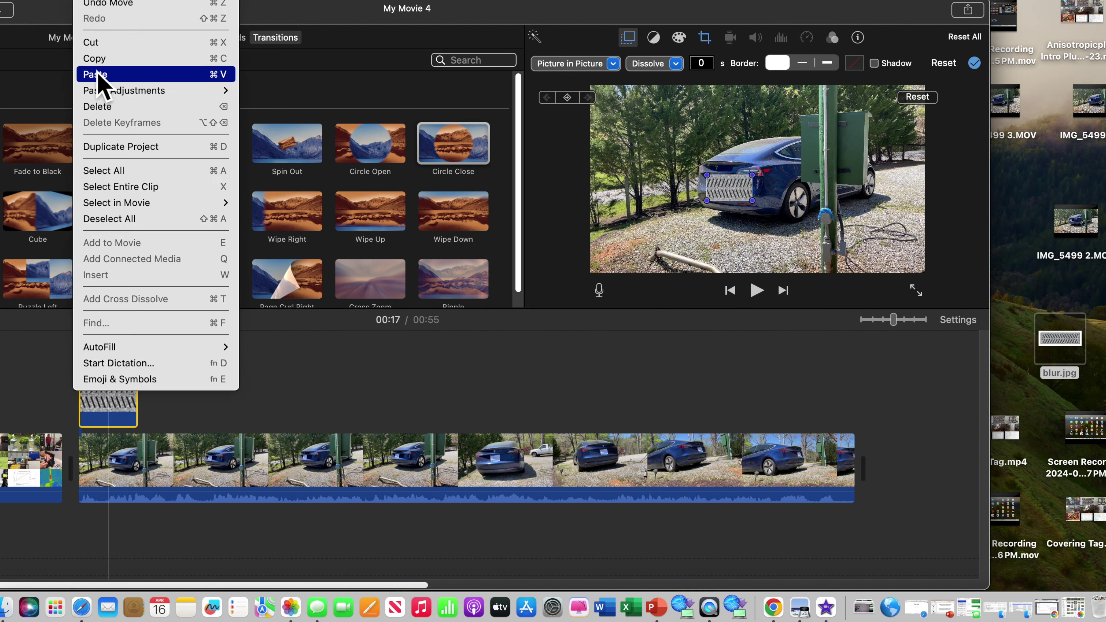
{"action": "left_click", "coordinate": [96, 58]}
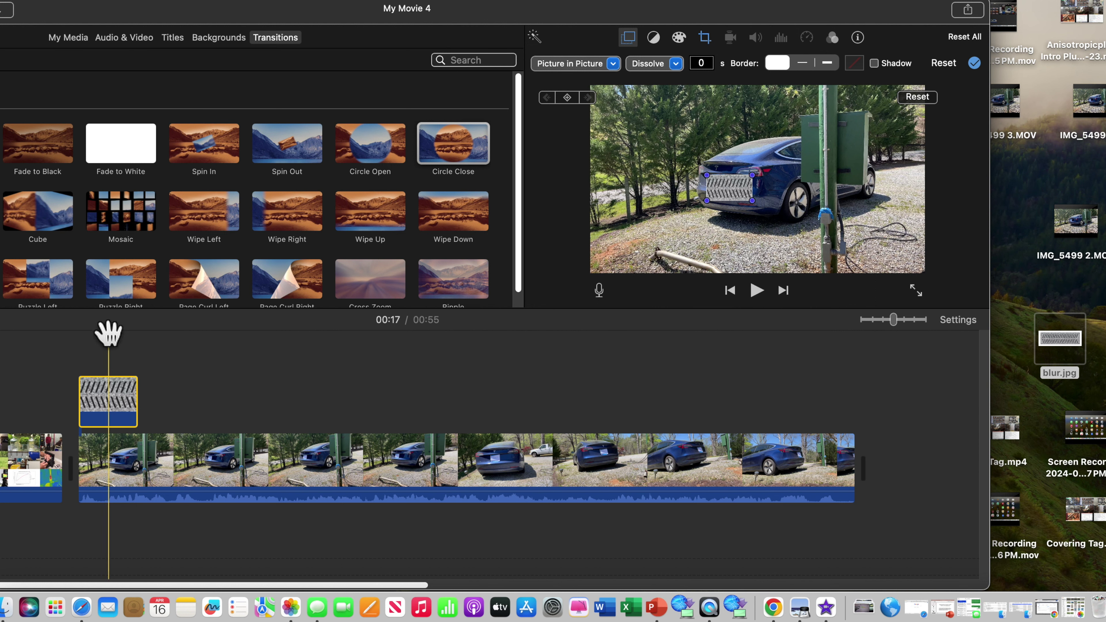
{"action": "left_click_drag", "start_coordinate": [108, 332], "coordinate": [139, 339]}
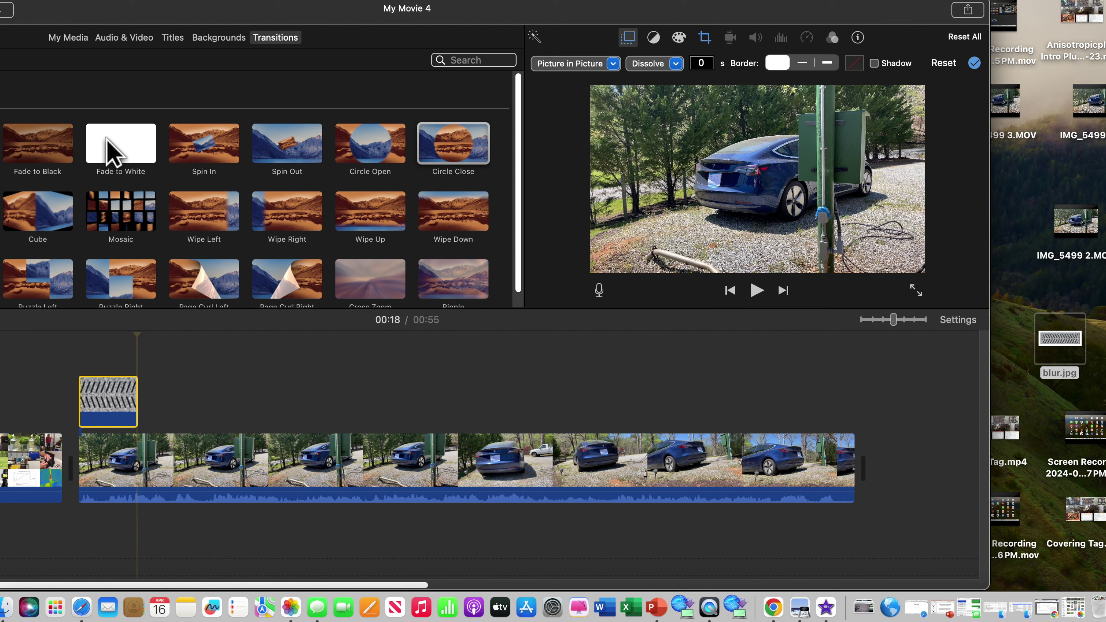
{"action": "left_click", "coordinate": [97, 2]}
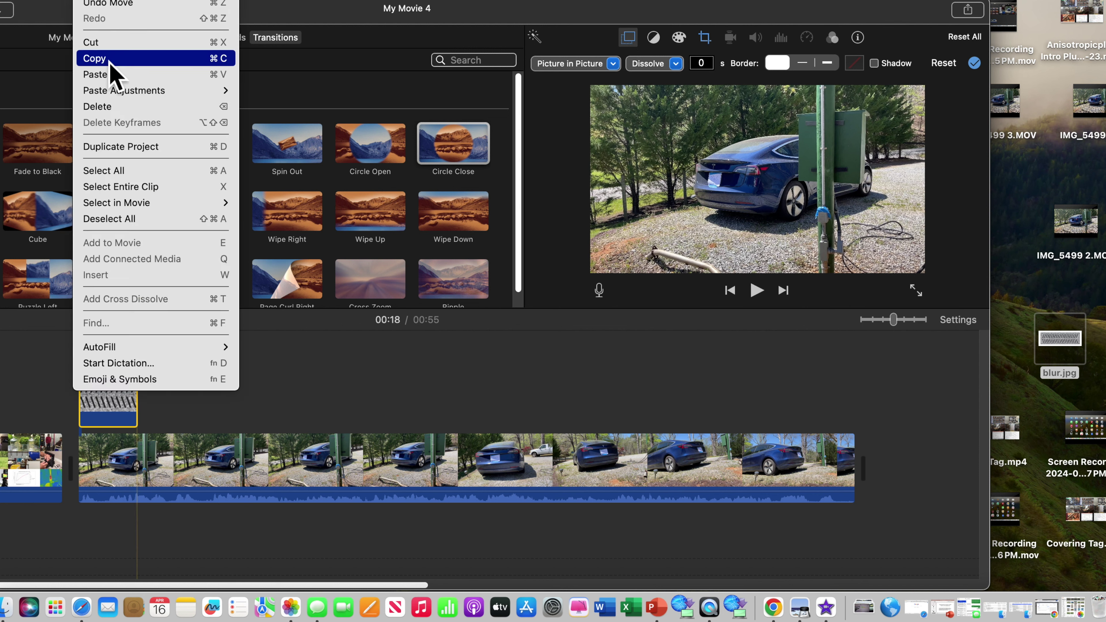
{"action": "left_click", "coordinate": [112, 76]}
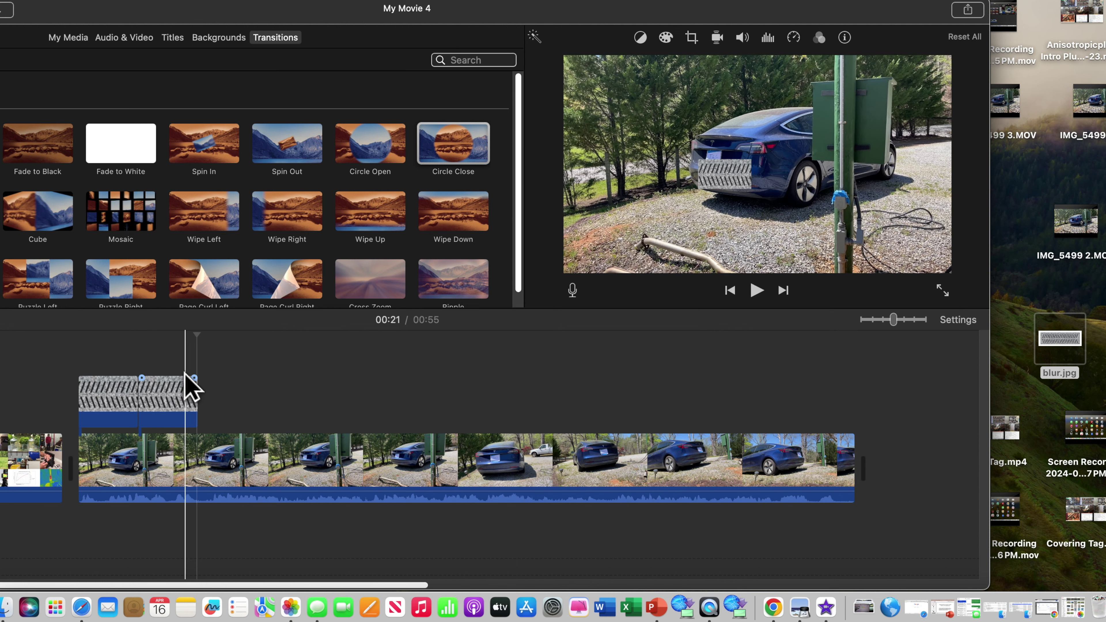
{"action": "left_click", "coordinate": [182, 394]}
{"action": "left_click_drag", "start_coordinate": [182, 332], "coordinate": [139, 335]}
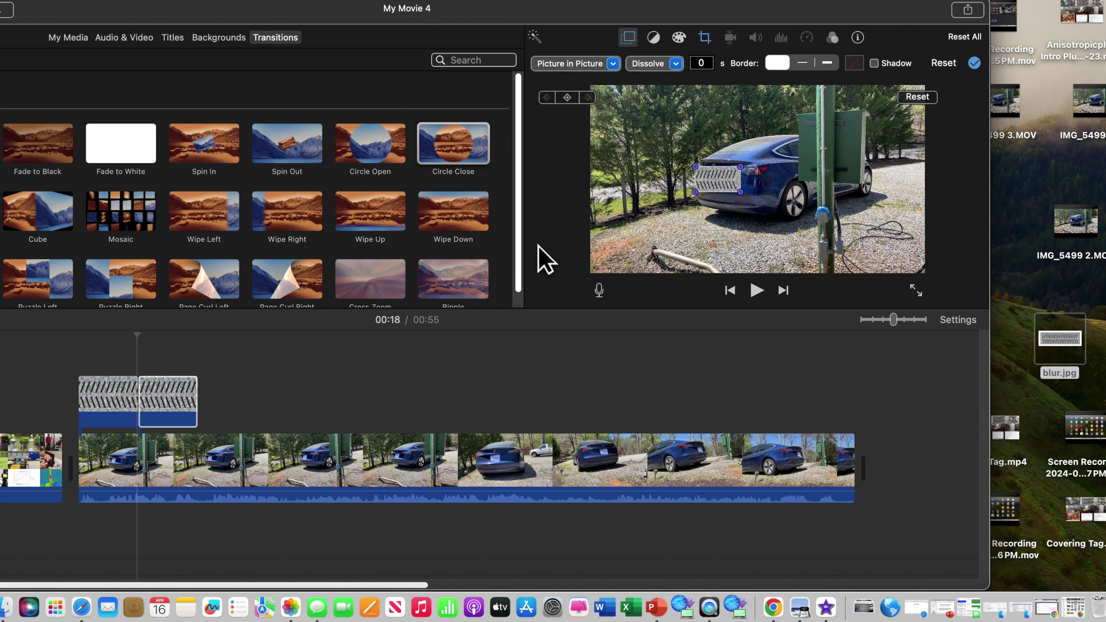
- Lengthen the pasted blur overlay, checking plate coverage up to 00:23
{"action": "left_click_drag", "start_coordinate": [138, 333], "coordinate": [174, 339]}
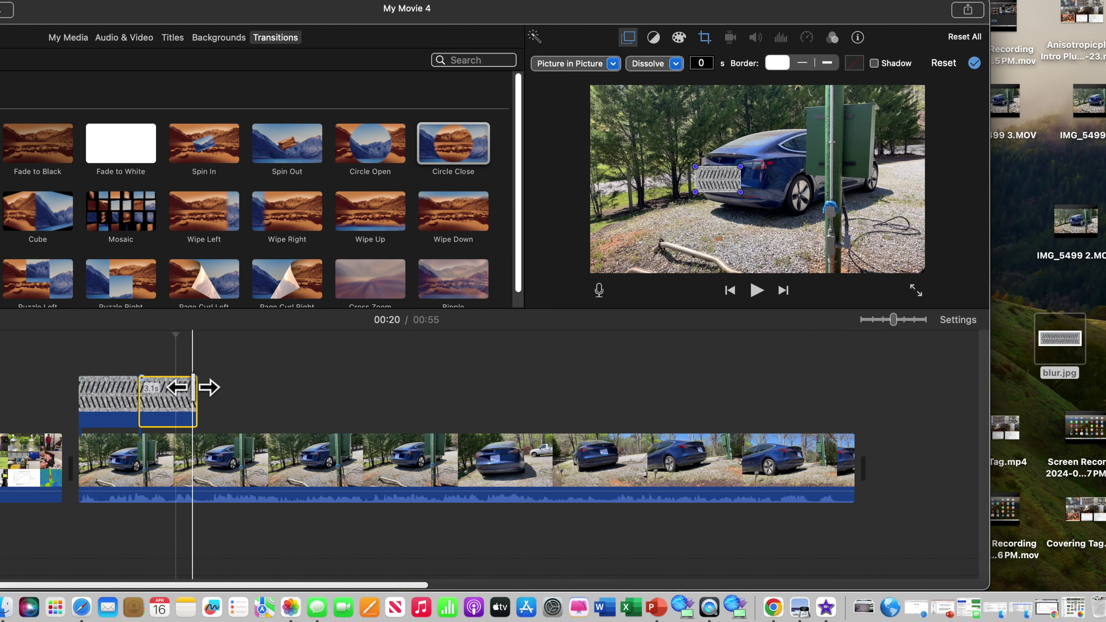
{"action": "left_click_drag", "start_coordinate": [197, 385], "coordinate": [324, 387]}
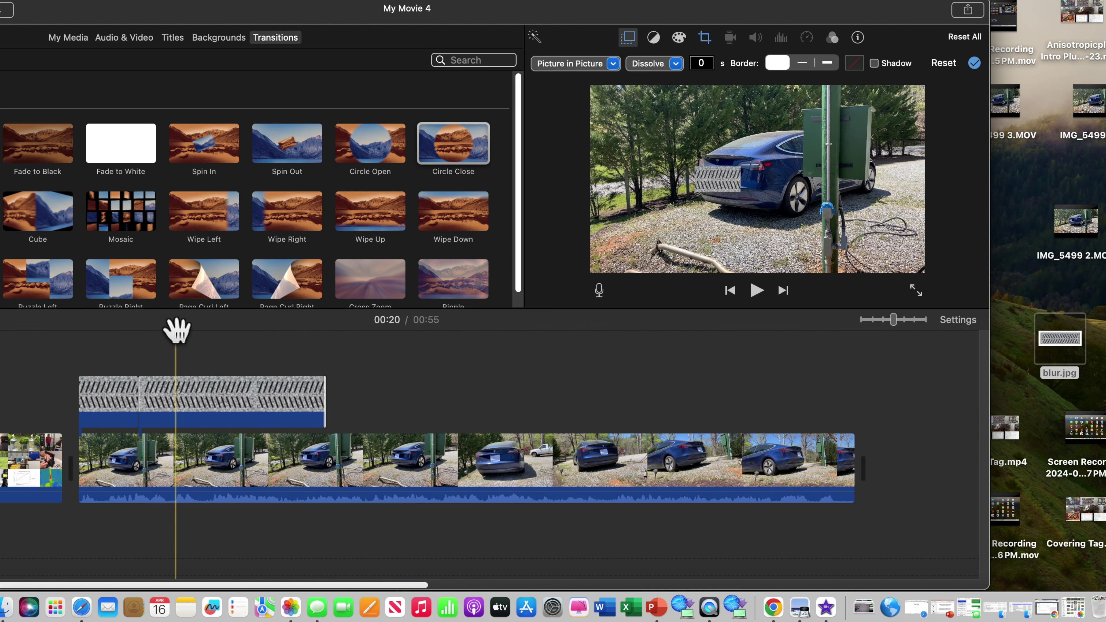
{"action": "left_click_drag", "start_coordinate": [175, 329], "coordinate": [283, 343]}
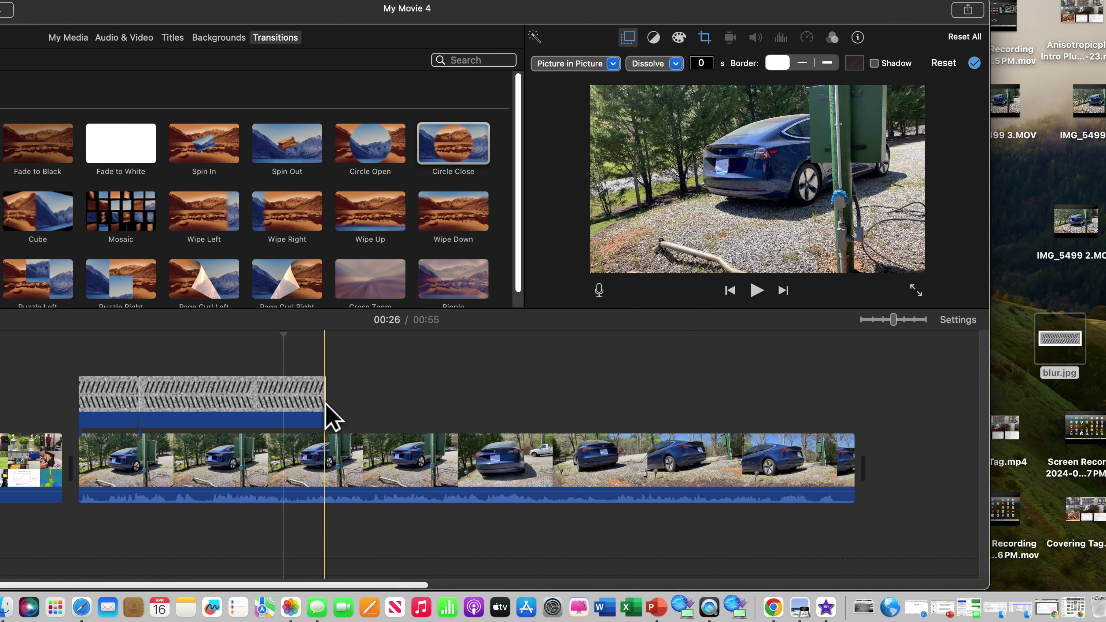
{"action": "left_click_drag", "start_coordinate": [322, 407], "coordinate": [448, 410]}
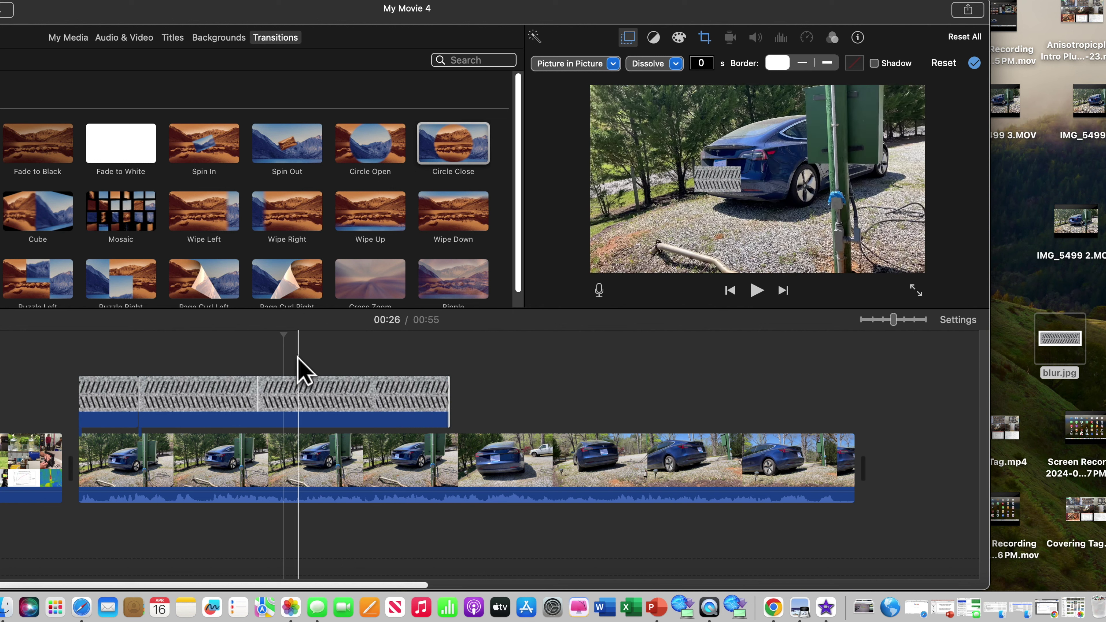
- Trim the overlay's end back slightly and paste another blur overlay copy at the playhead
{"action": "mouse_move", "coordinate": [283, 342]}
{"action": "left_mouse_down"}
{"action": "mouse_move", "coordinate": [309, 344]}
{"action": "mouse_move", "coordinate": [289, 344]}
{"action": "left_mouse_up"}
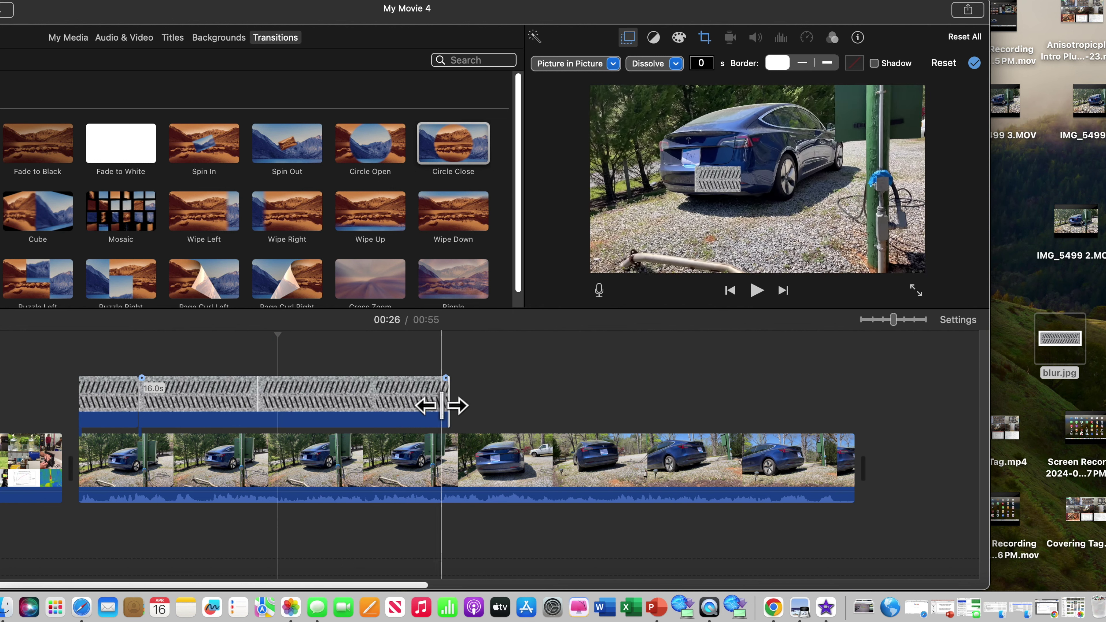
{"action": "left_click_drag", "start_coordinate": [446, 404], "coordinate": [277, 397]}
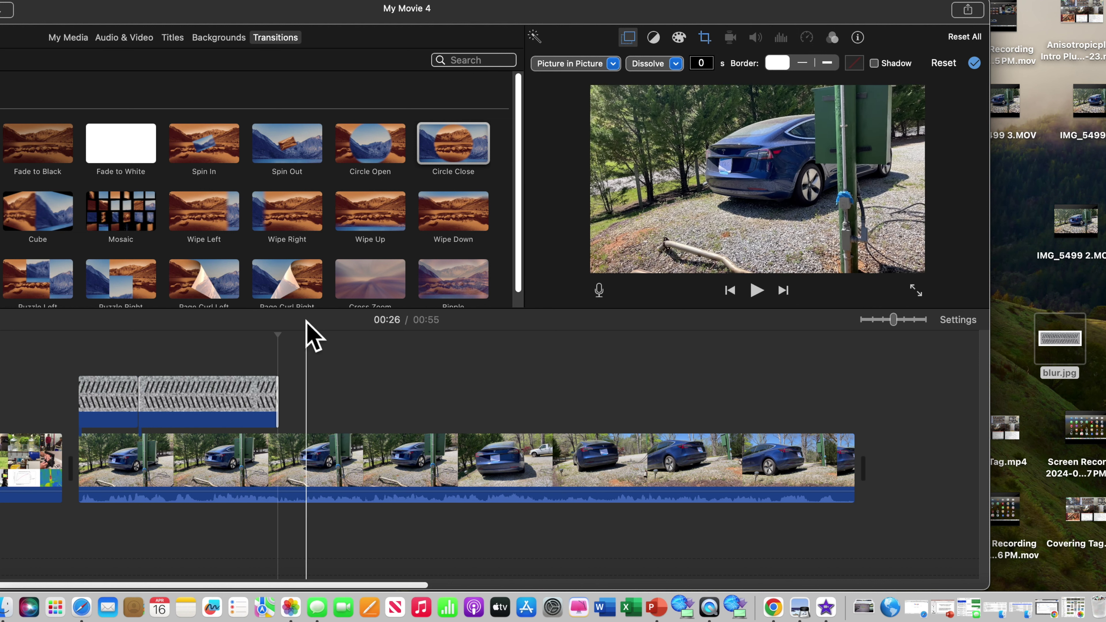
{"action": "left_click", "coordinate": [93, 0]}
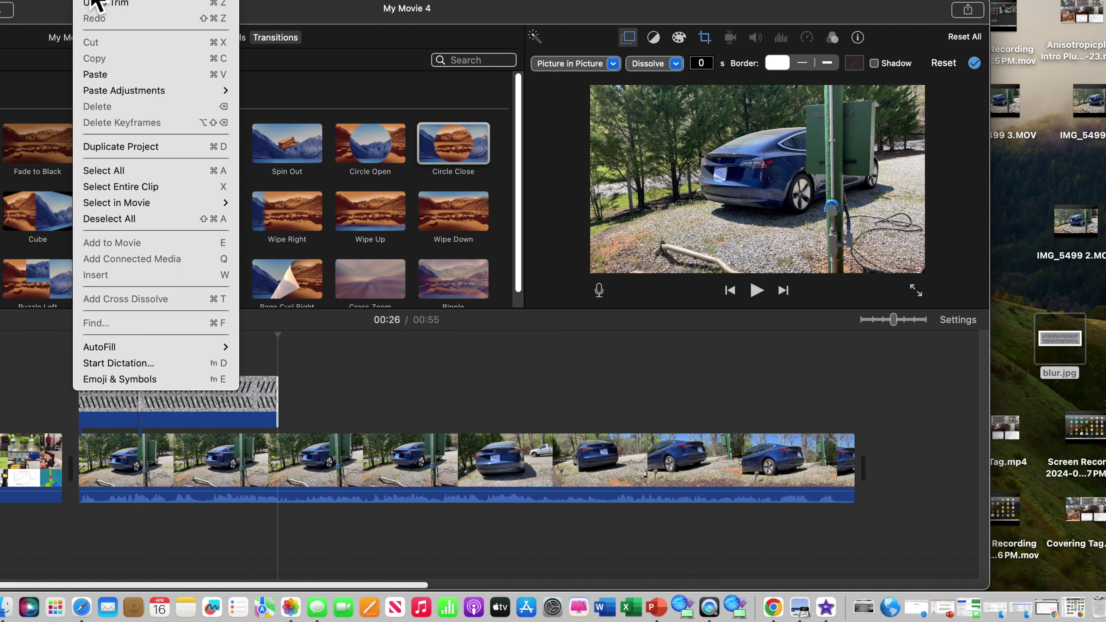
{"action": "left_click", "coordinate": [110, 74]}
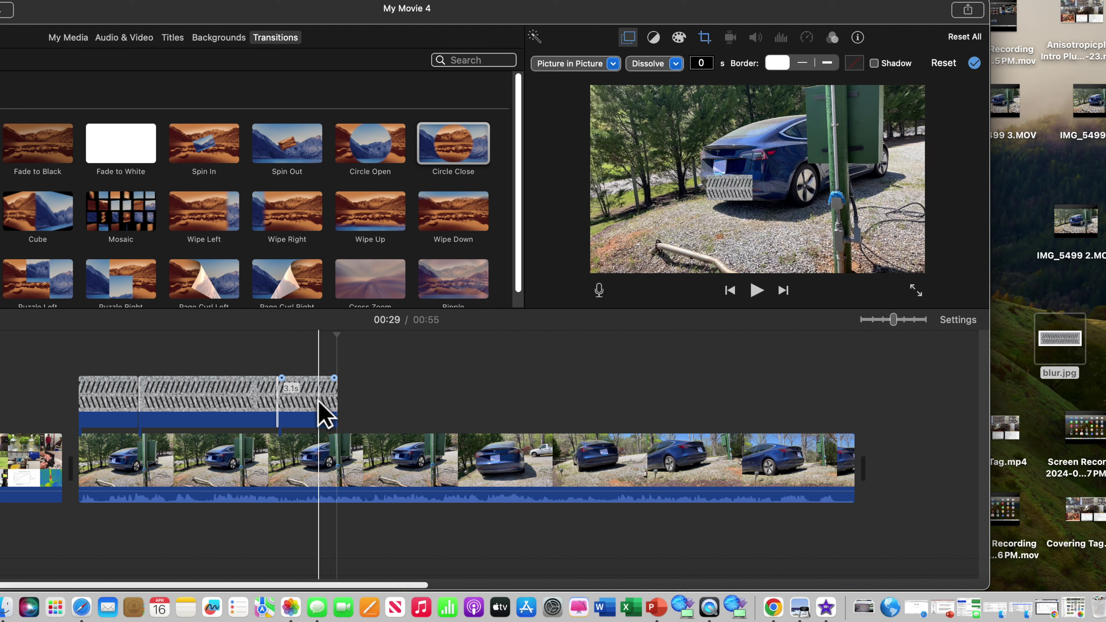
- Lengthen the third pasted blur overlay, then trim its end back to the 00:29 mark
{"action": "left_click", "coordinate": [323, 407]}
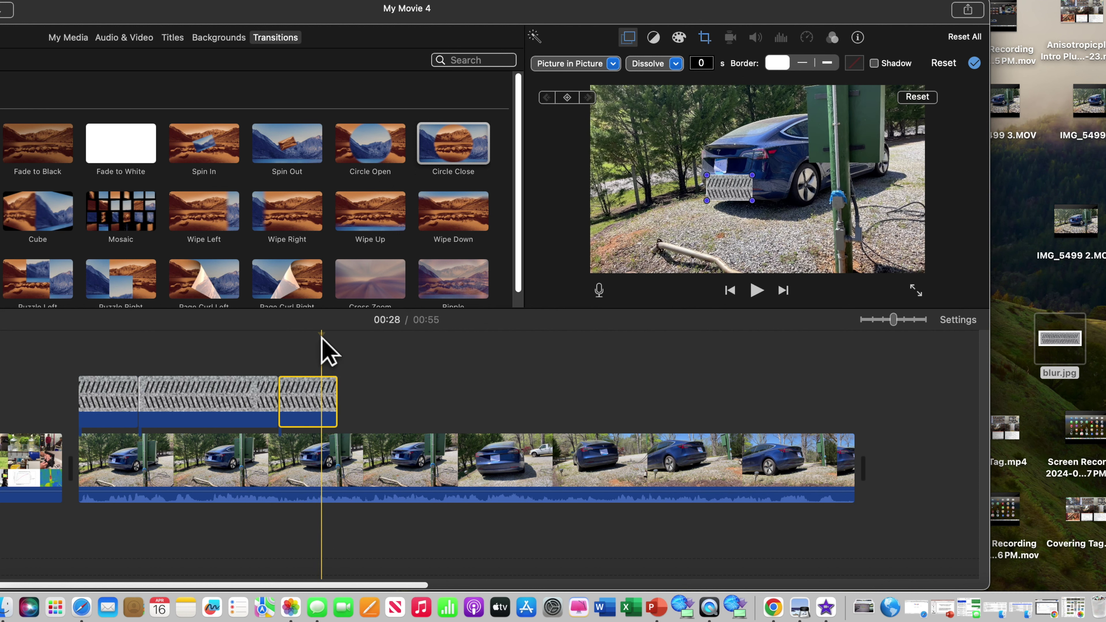
{"action": "left_click_drag", "start_coordinate": [322, 340], "coordinate": [283, 344]}
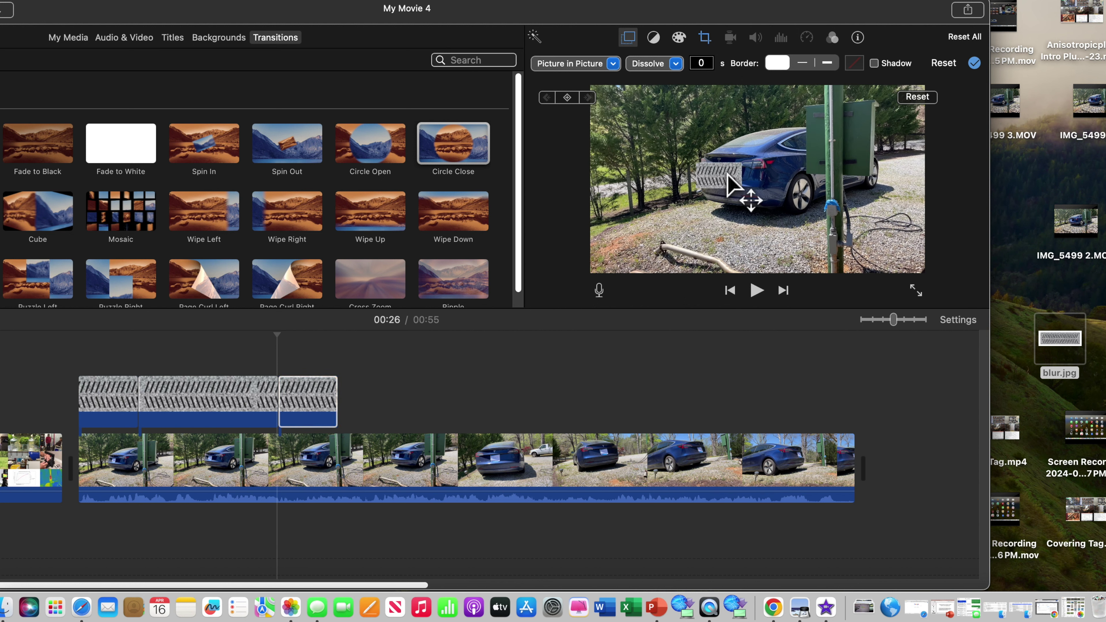
{"action": "left_click", "coordinate": [274, 334]}
{"action": "left_click_drag", "start_coordinate": [279, 336], "coordinate": [314, 347]}
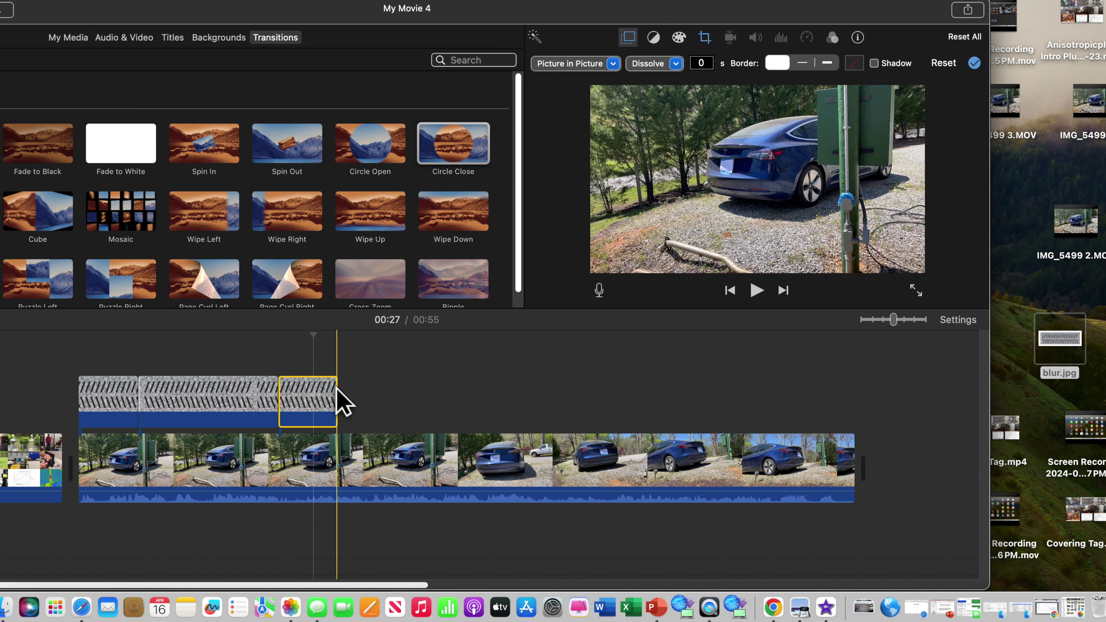
{"action": "left_click_drag", "start_coordinate": [337, 390], "coordinate": [466, 388]}
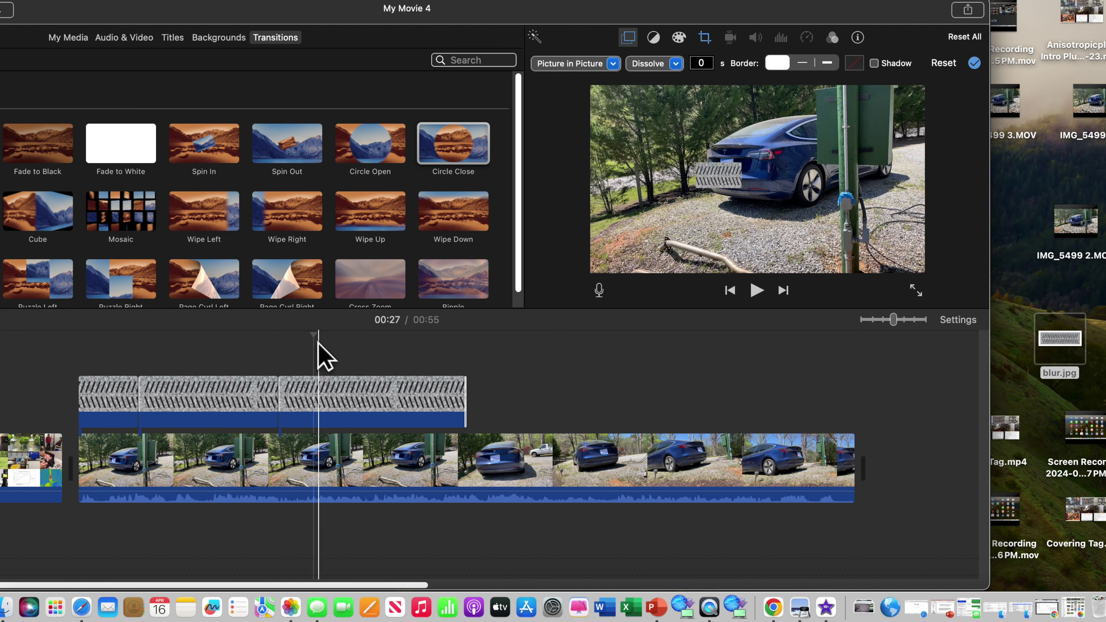
{"action": "left_click_drag", "start_coordinate": [314, 335], "coordinate": [335, 351]}
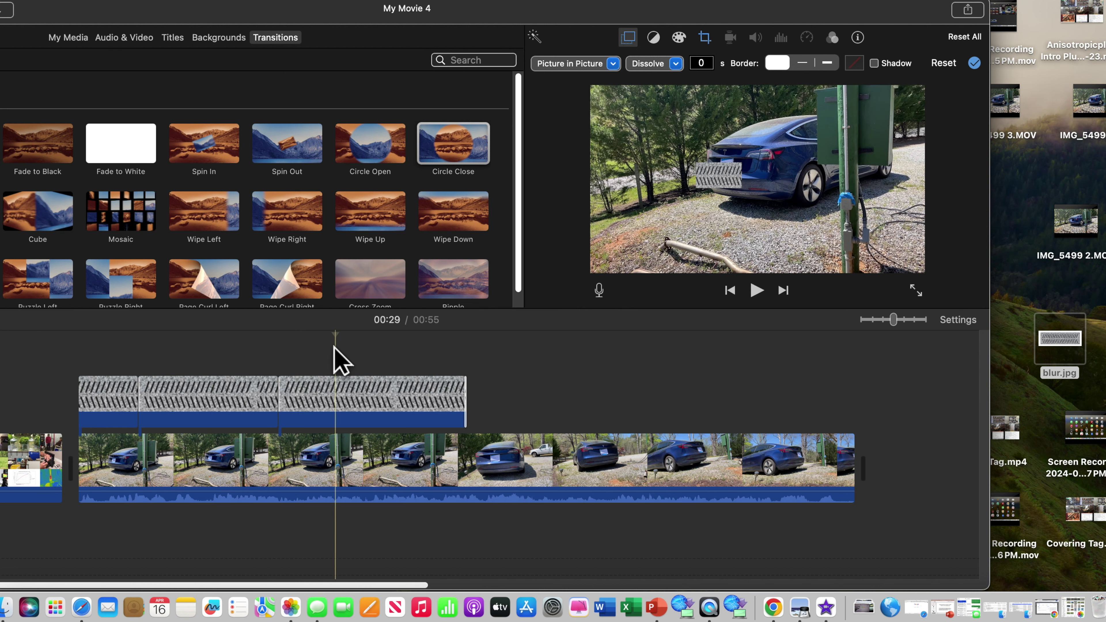
{"action": "left_click_drag", "start_coordinate": [461, 392], "coordinate": [335, 398]}
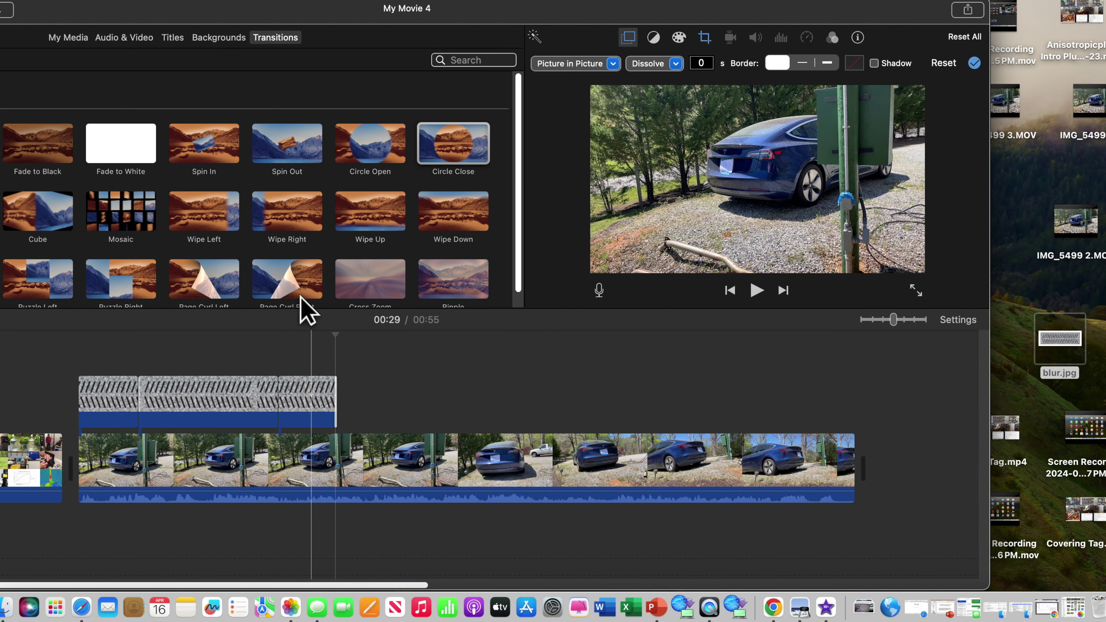
{"action": "left_click", "coordinate": [103, 6]}
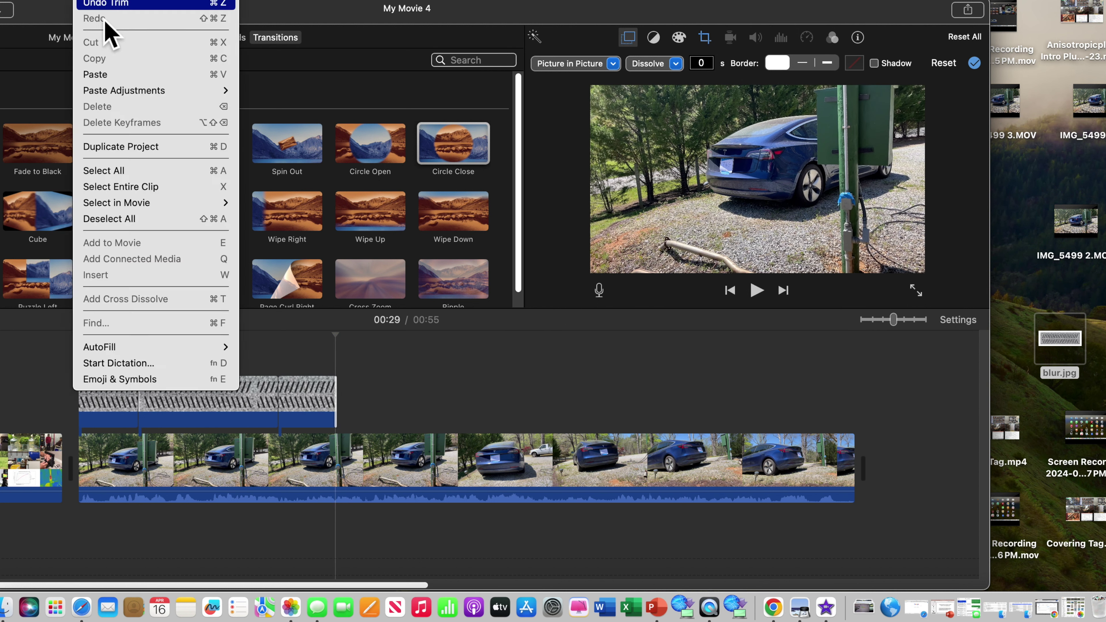
- Paste a fourth blur overlay copy and trim its end to about 00:32 over the plate
{"action": "left_click", "coordinate": [115, 75]}
{"action": "left_click", "coordinate": [386, 401]}
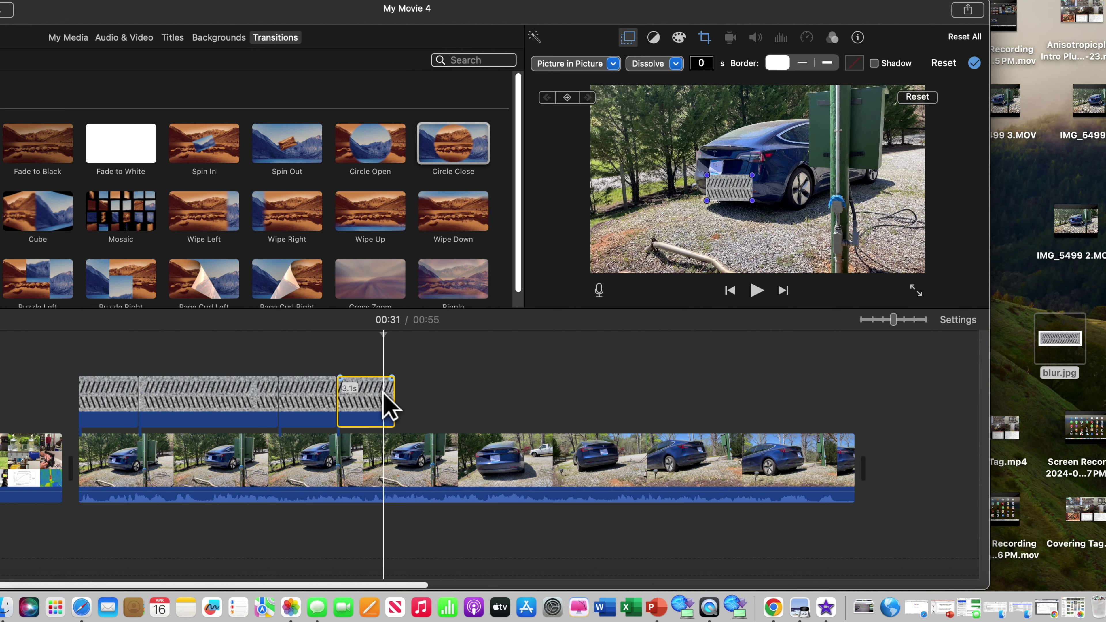
{"action": "left_click_drag", "start_coordinate": [383, 334], "coordinate": [336, 349]}
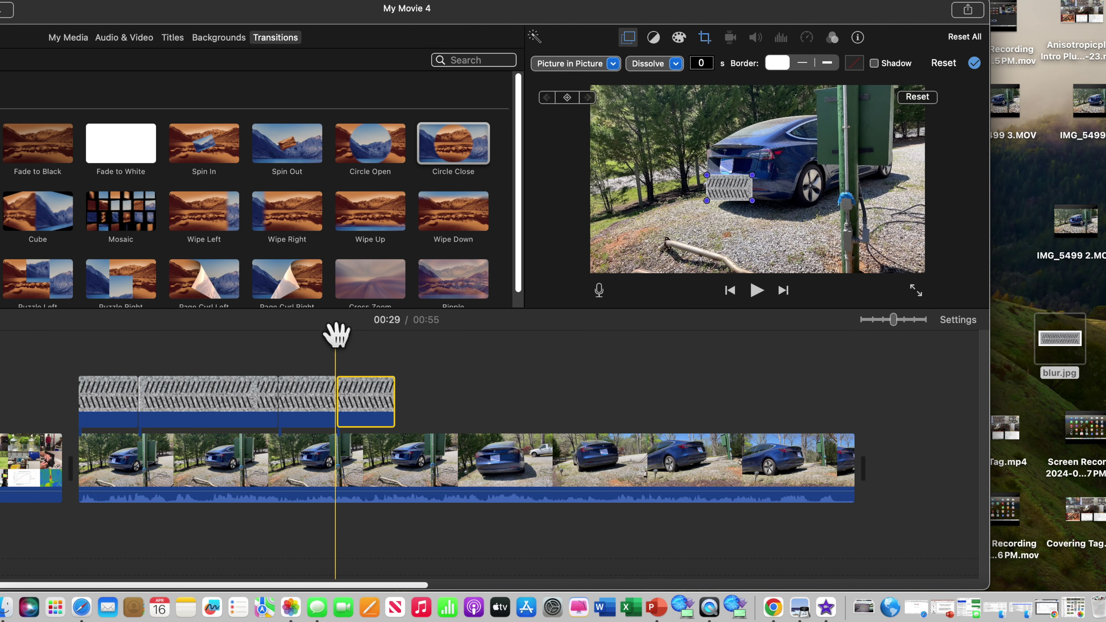
{"action": "mouse_move", "coordinate": [337, 334]}
{"action": "left_mouse_down"}
{"action": "mouse_move", "coordinate": [369, 342]}
{"action": "mouse_move", "coordinate": [337, 354]}
{"action": "left_mouse_up"}
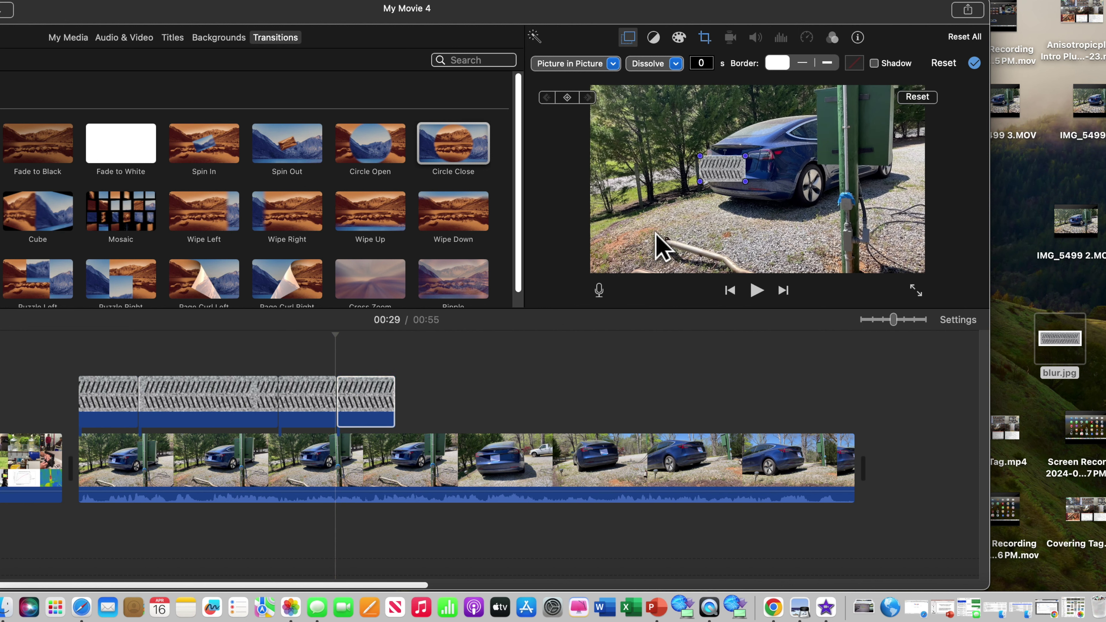
{"action": "left_click_drag", "start_coordinate": [337, 331], "coordinate": [378, 348]}
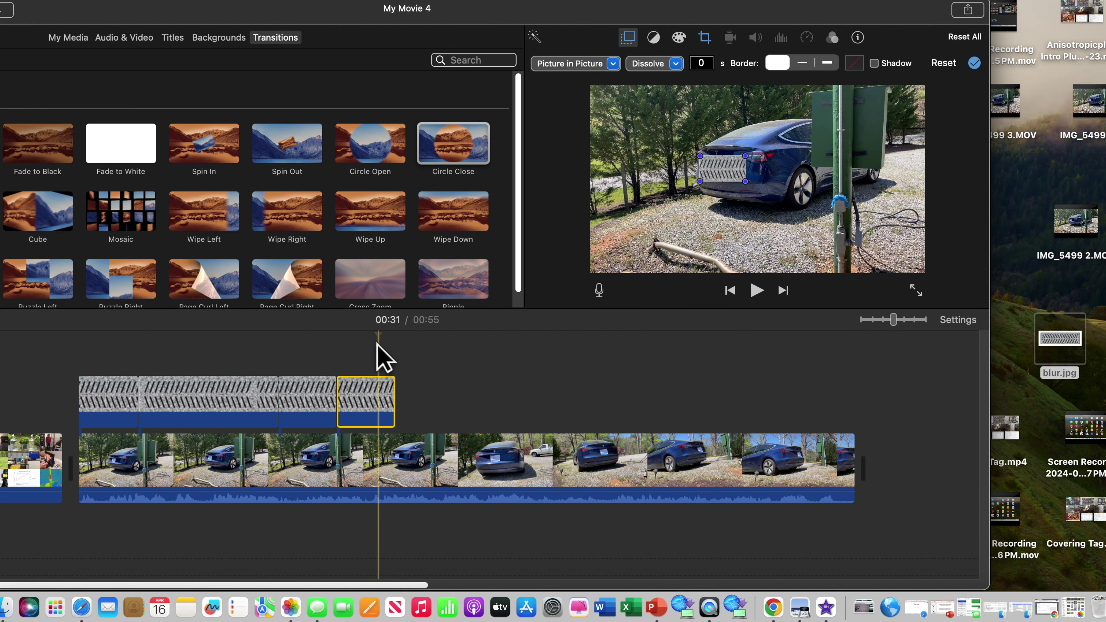
{"action": "left_click_drag", "start_coordinate": [394, 401], "coordinate": [501, 401]}
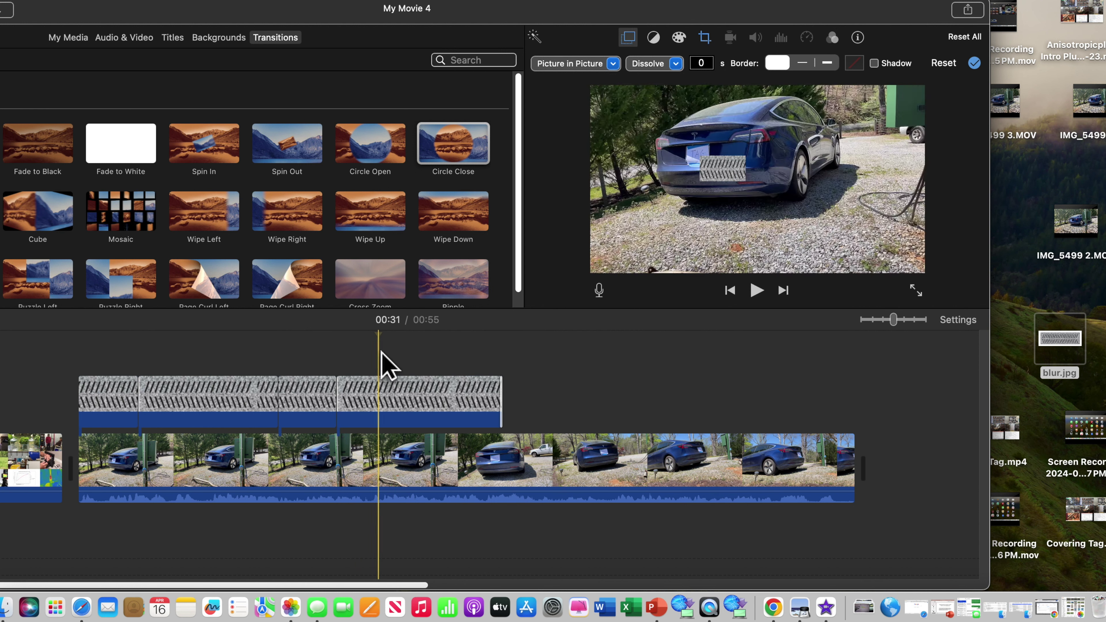
{"action": "left_click_drag", "start_coordinate": [379, 336], "coordinate": [413, 345]}
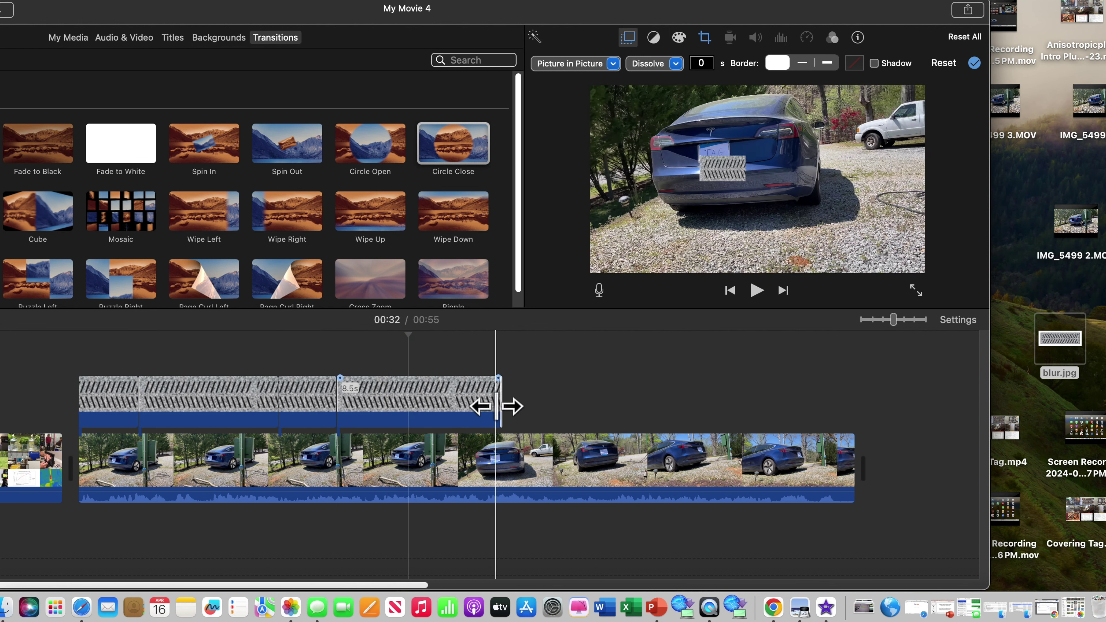
{"action": "left_click_drag", "start_coordinate": [501, 402], "coordinate": [409, 416]}
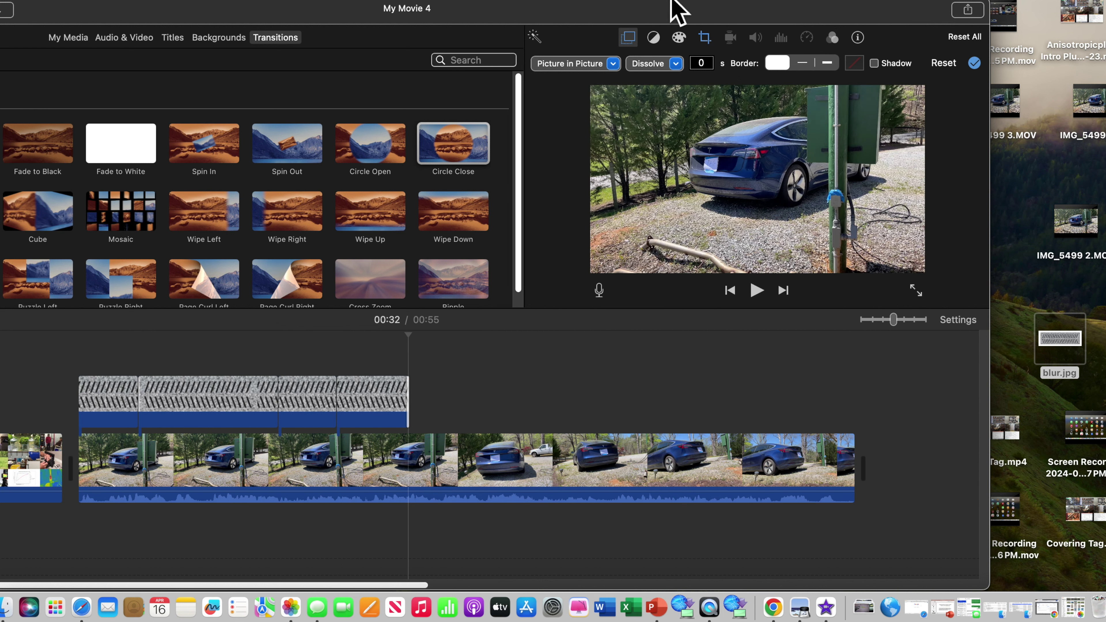
- Shift the iMovie window right and back to uncover the desktop files, including blur.jpg
{"action": "left_click_drag", "start_coordinate": [96, 3], "coordinate": [230, 11]}
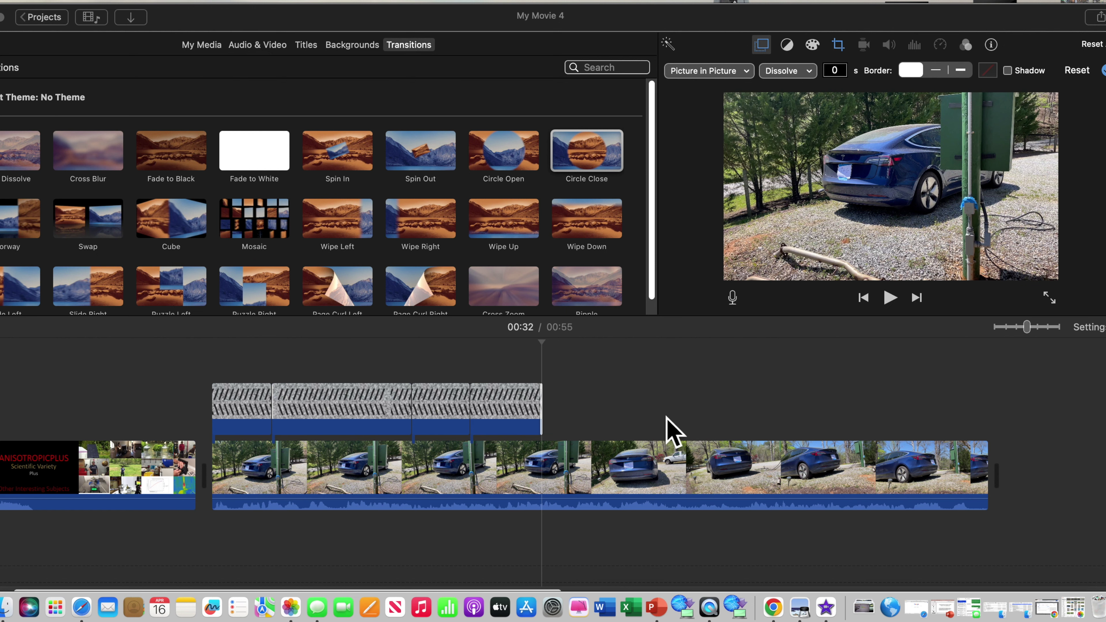
{"action": "left_click_drag", "start_coordinate": [762, 21], "coordinate": [635, 34]}
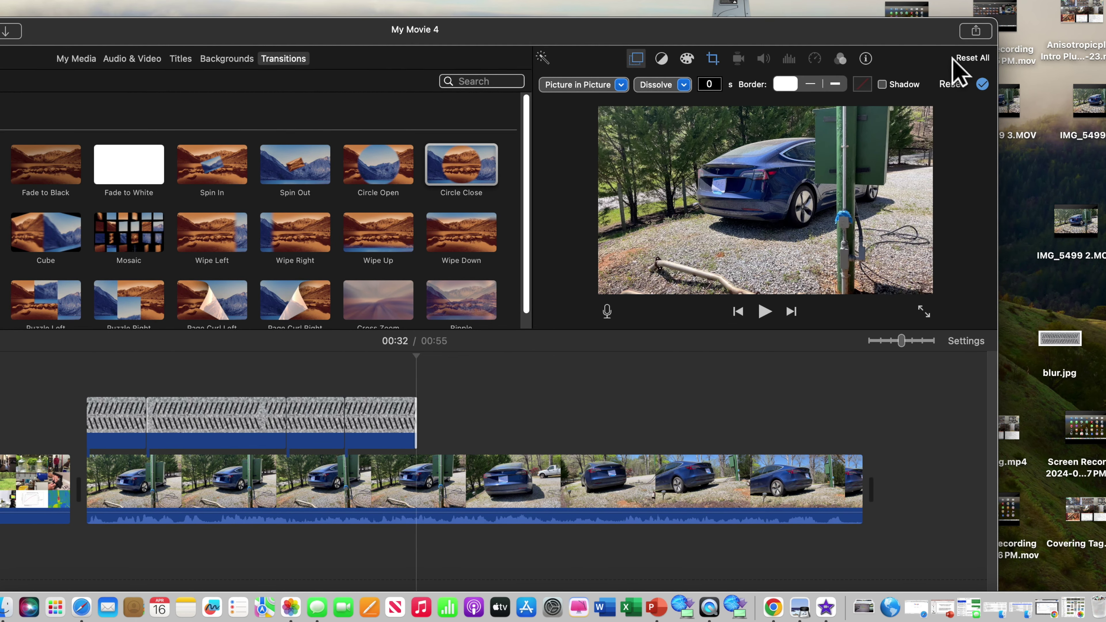
- Export the movie to a file at 4K, renaming the title from My Movie 4 to 'Blur Tag'
{"action": "left_click", "coordinate": [976, 32]}
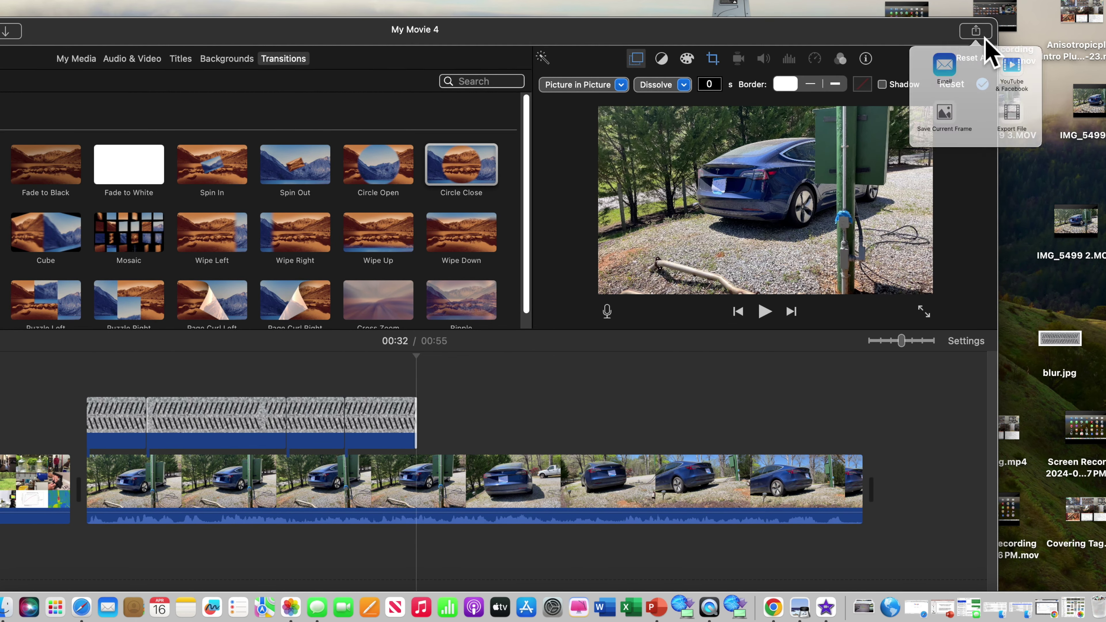
{"action": "left_click", "coordinate": [1025, 143]}
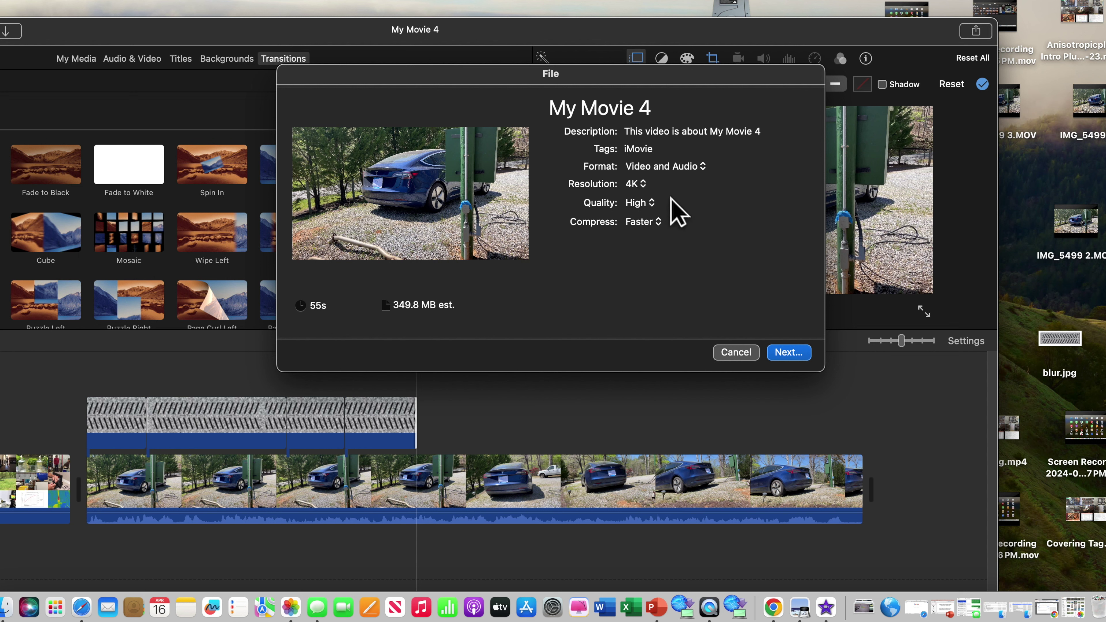
{"action": "left_click", "coordinate": [642, 184]}
{"action": "left_click", "coordinate": [643, 183]}
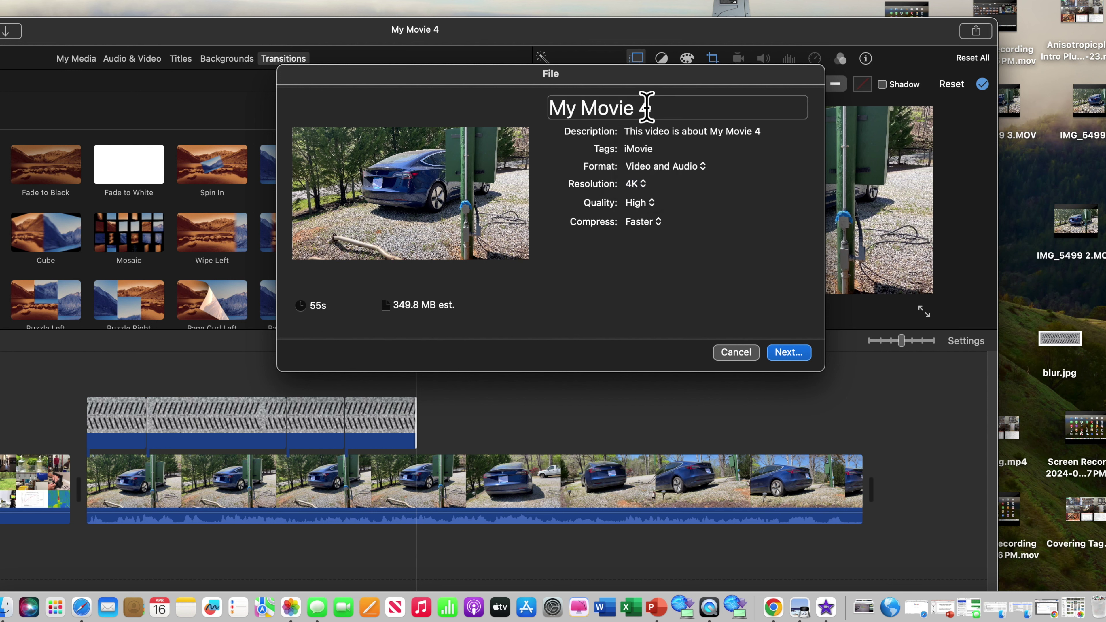
{"action": "left_click", "coordinate": [661, 114]}
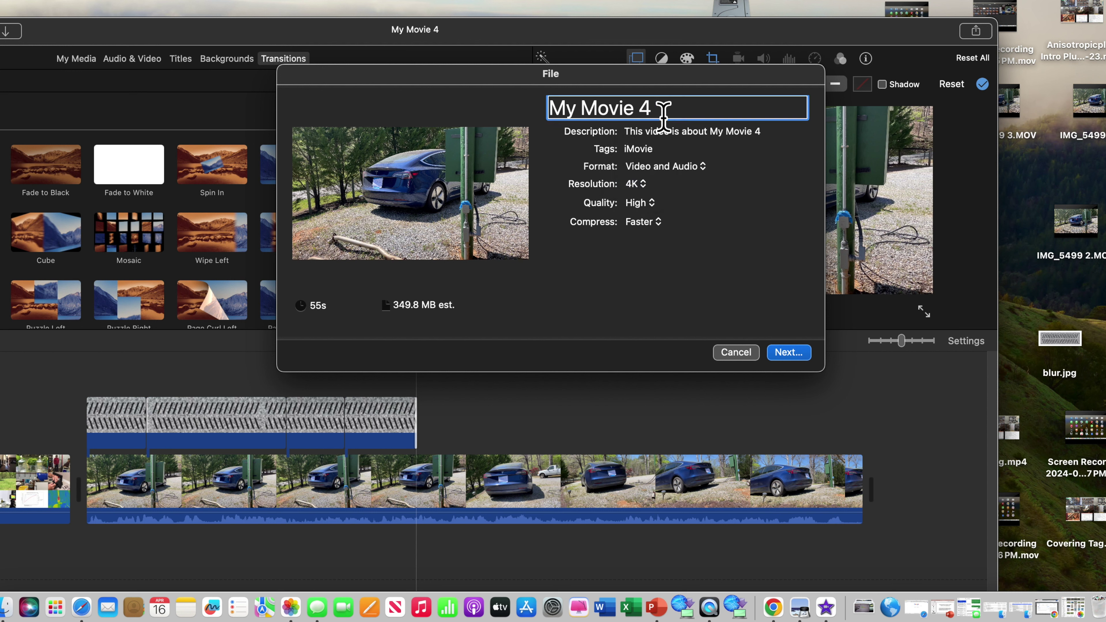
{"action": "key", "text": "BackSpace"}
{"action": "key", "text": "BackSpace"}
{"action": "key", "text": "BackSpace"}
{"action": "key", "text": "BackSpace"}
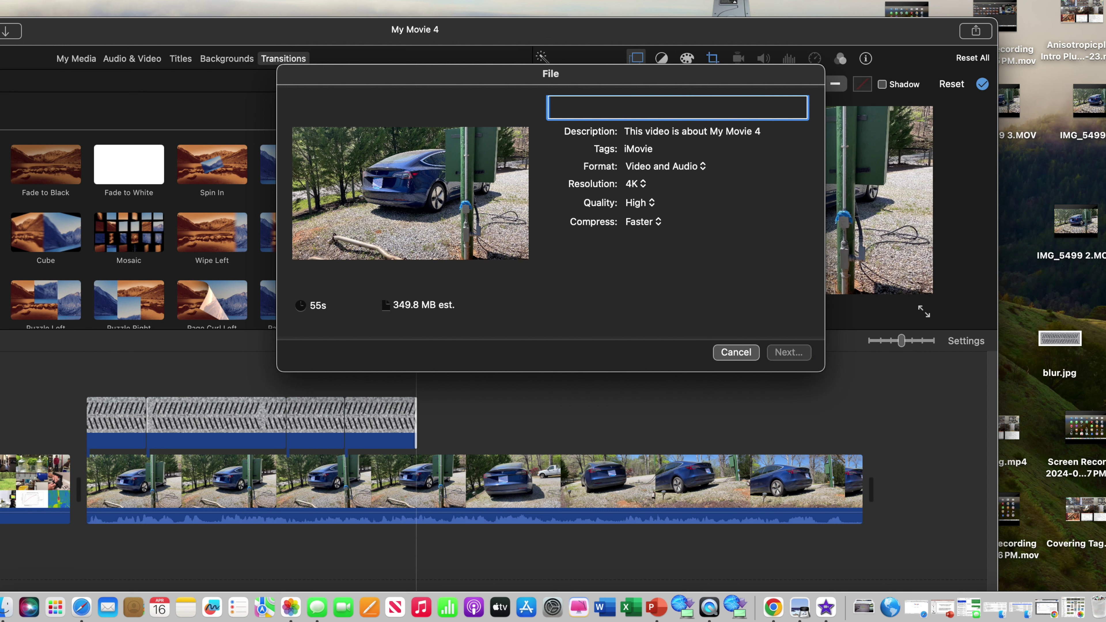
{"action": "type", "text": "Blur Tag"}
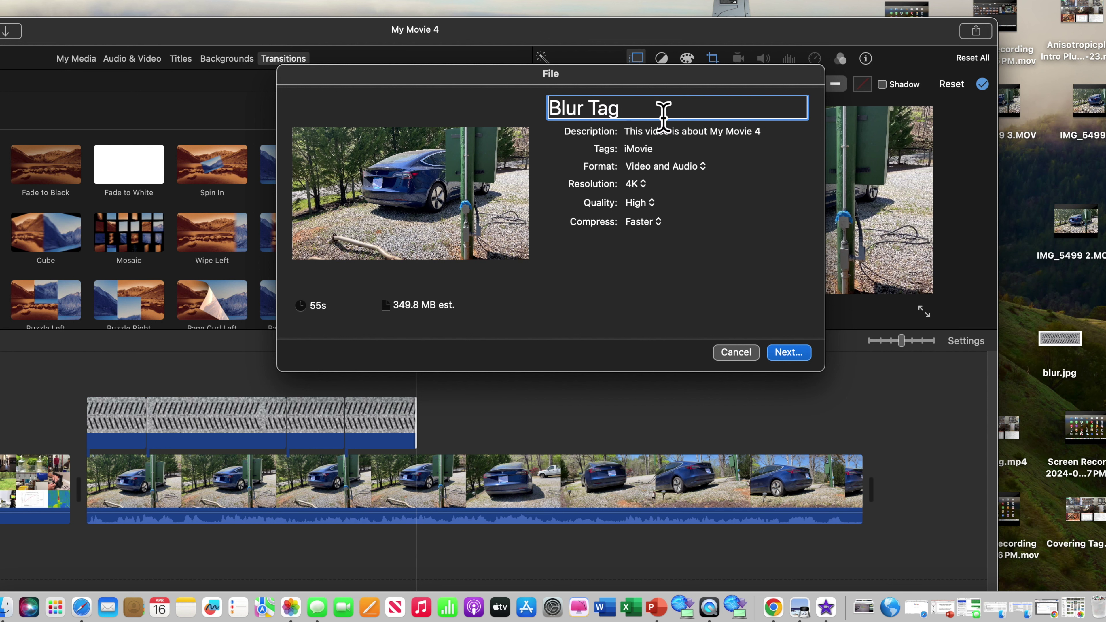
{"action": "left_click", "coordinate": [786, 354]}
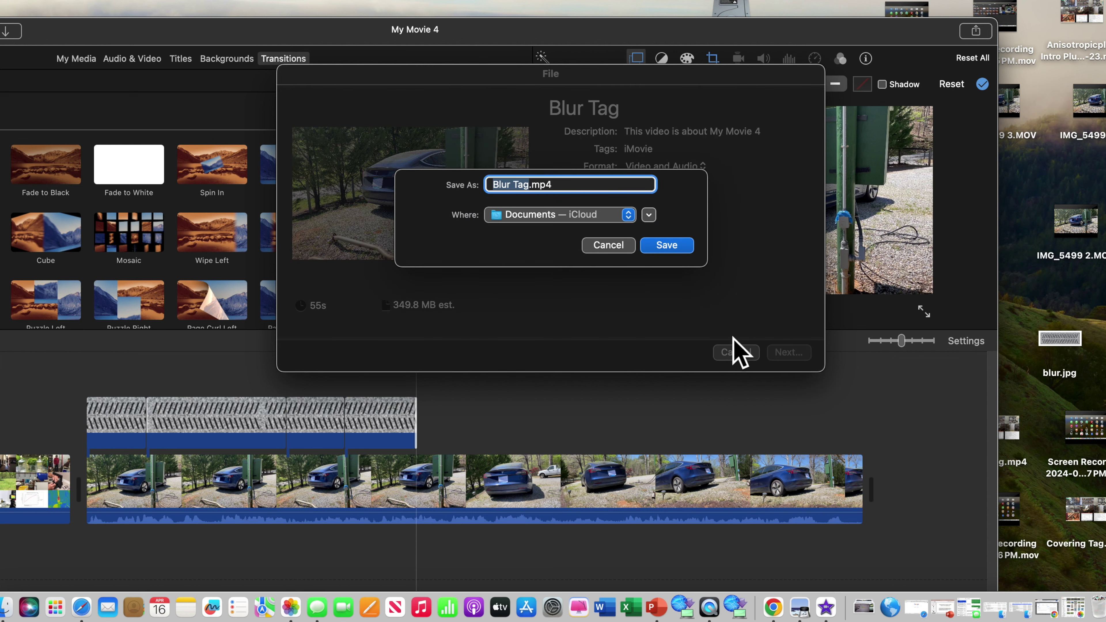
- Save to Desktop — iCloud, replacing the existing Blur Tag.mp4
{"action": "left_click", "coordinate": [629, 215]}
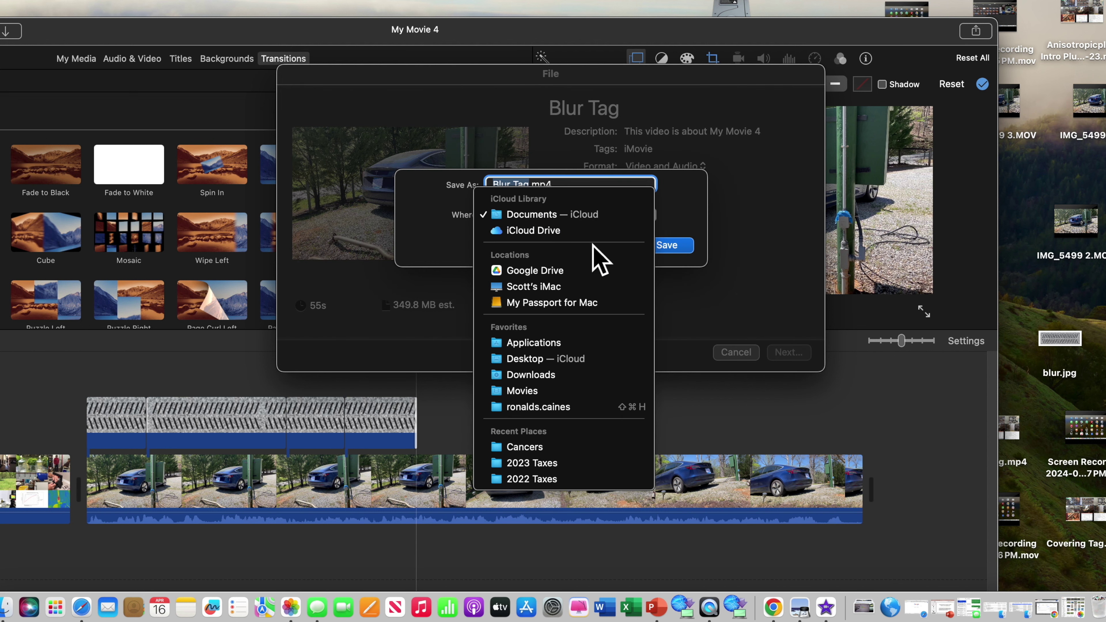
{"action": "left_click", "coordinate": [542, 358]}
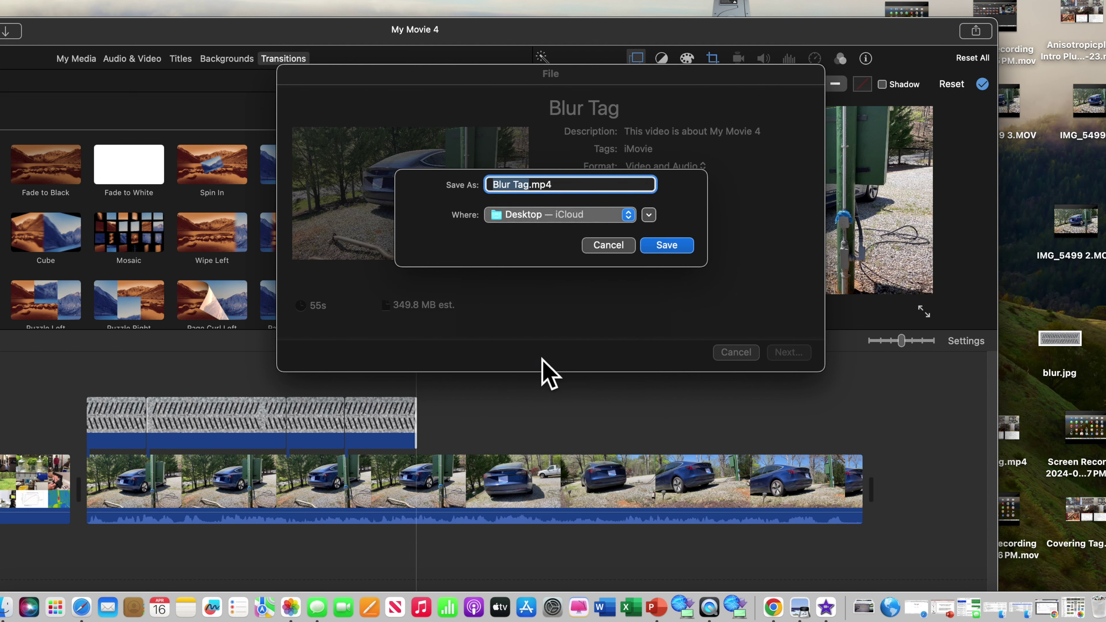
{"action": "left_click", "coordinate": [672, 248]}
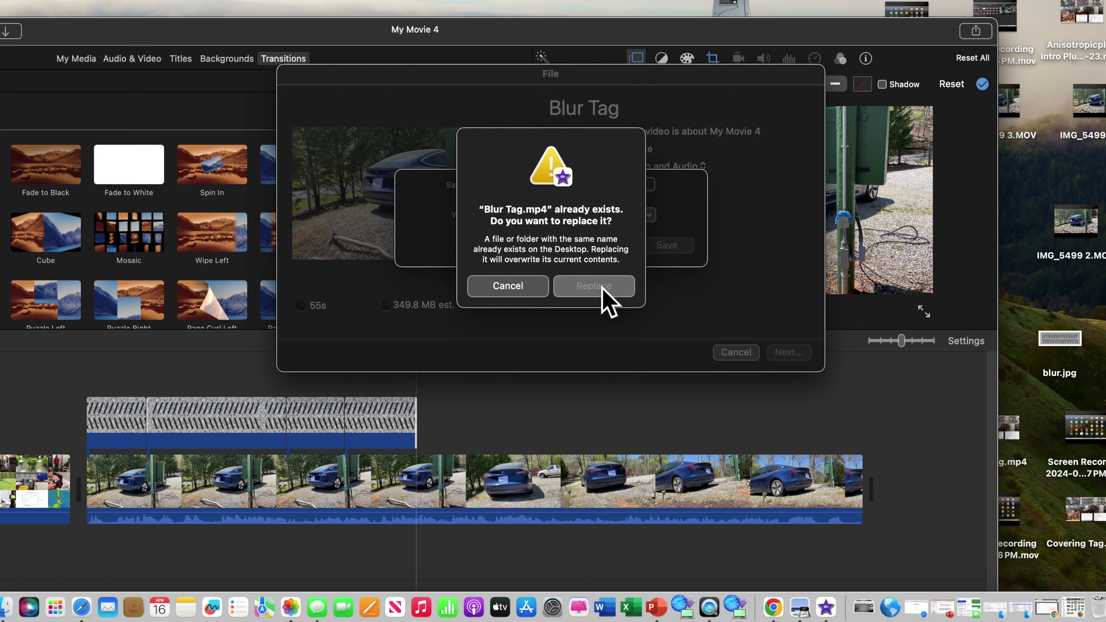
{"action": "left_click", "coordinate": [602, 287]}
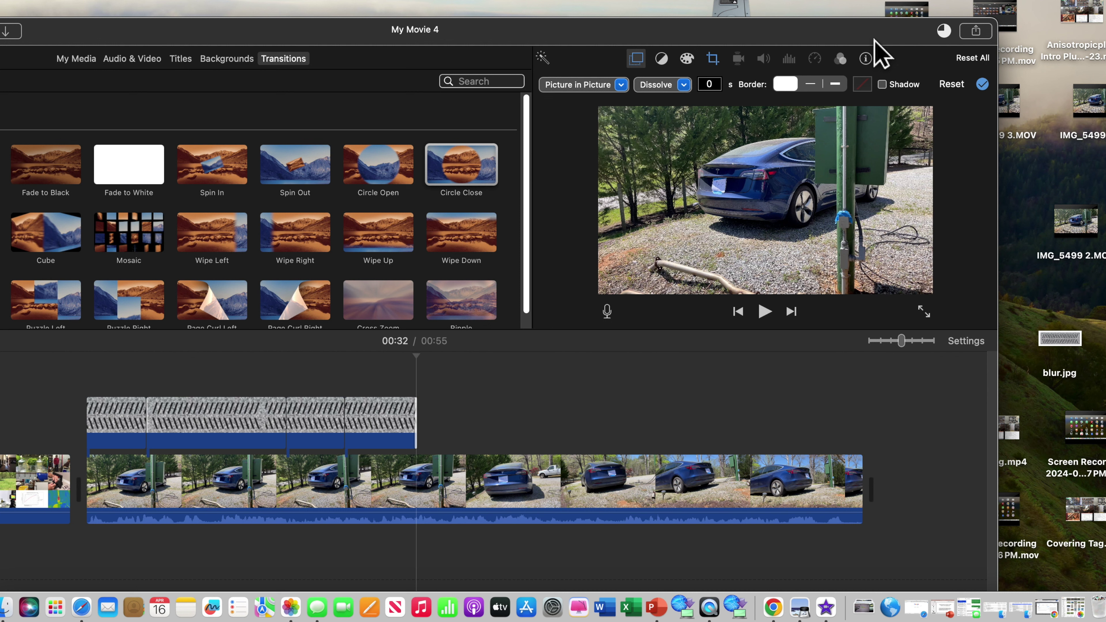
- Move the iMovie window left to reveal Blur Tag.mp4 and close the Share Successful notice
{"action": "left_click_drag", "start_coordinate": [873, 36], "coordinate": [723, 41]}
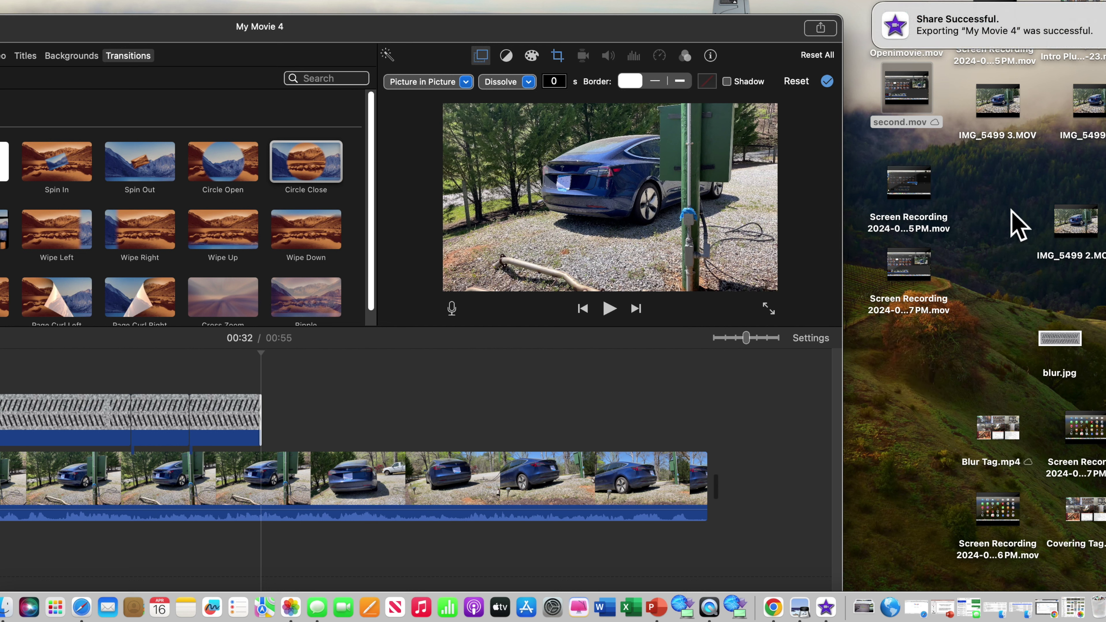
{"action": "left_click", "coordinate": [876, 5]}
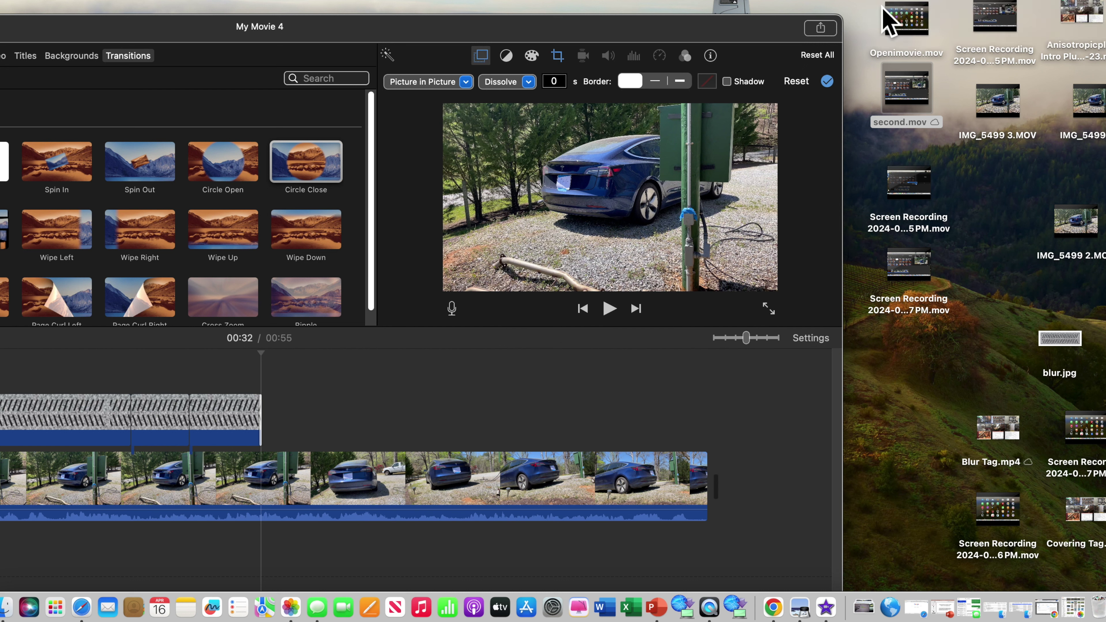